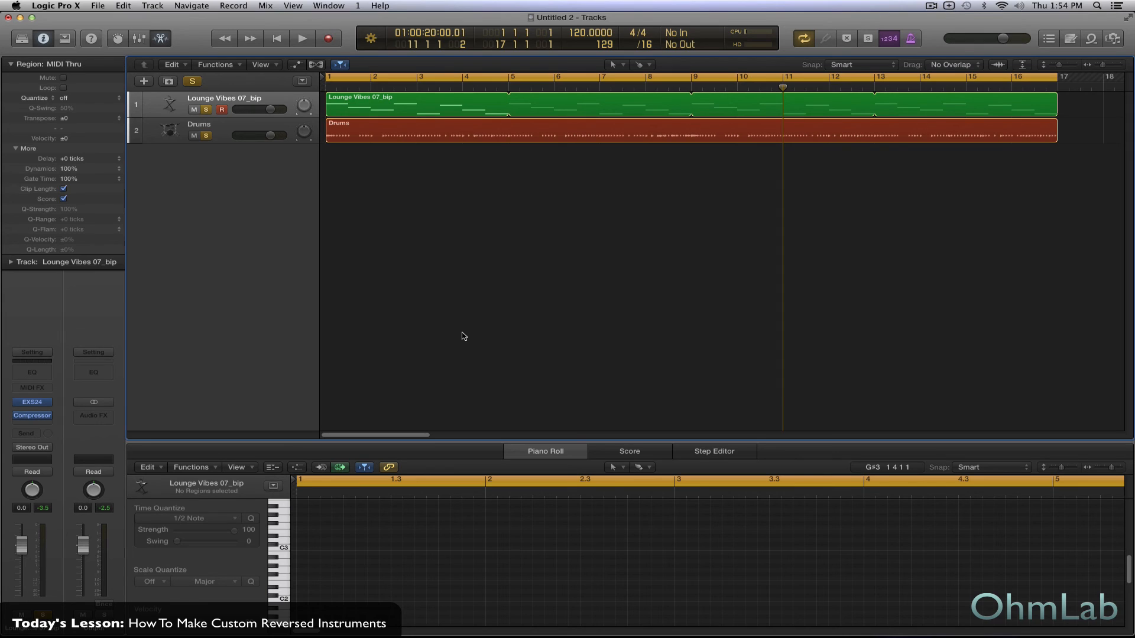
- Play back the Lounge Vibes and Drums arrangement and stop it after the cycle restarts
{"action": "key", "text": "space"}
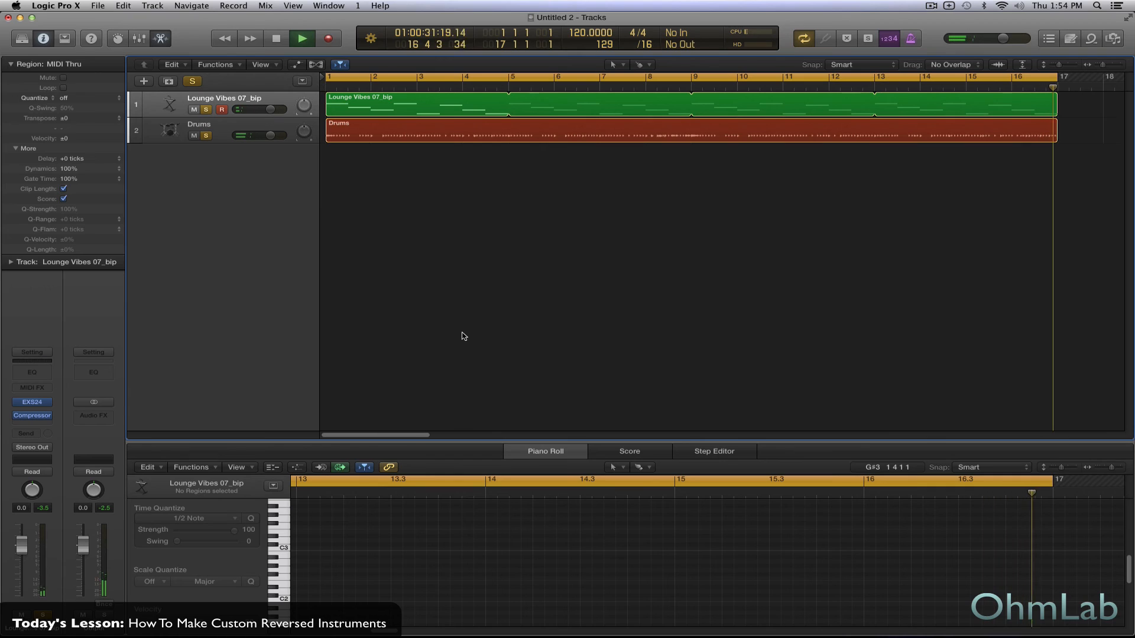
{"action": "key", "text": "space"}
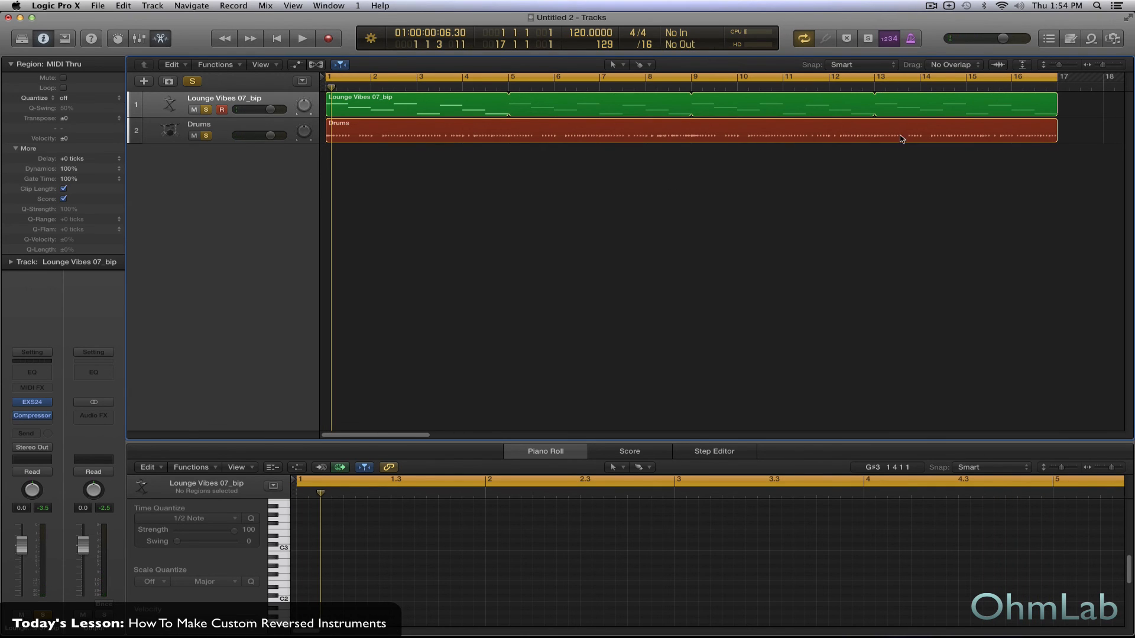
- Add the Lounge Vibes 07 Apple Loop on a new audio track at bar 1 and close the loop browser
{"action": "left_click", "coordinate": [1090, 39]}
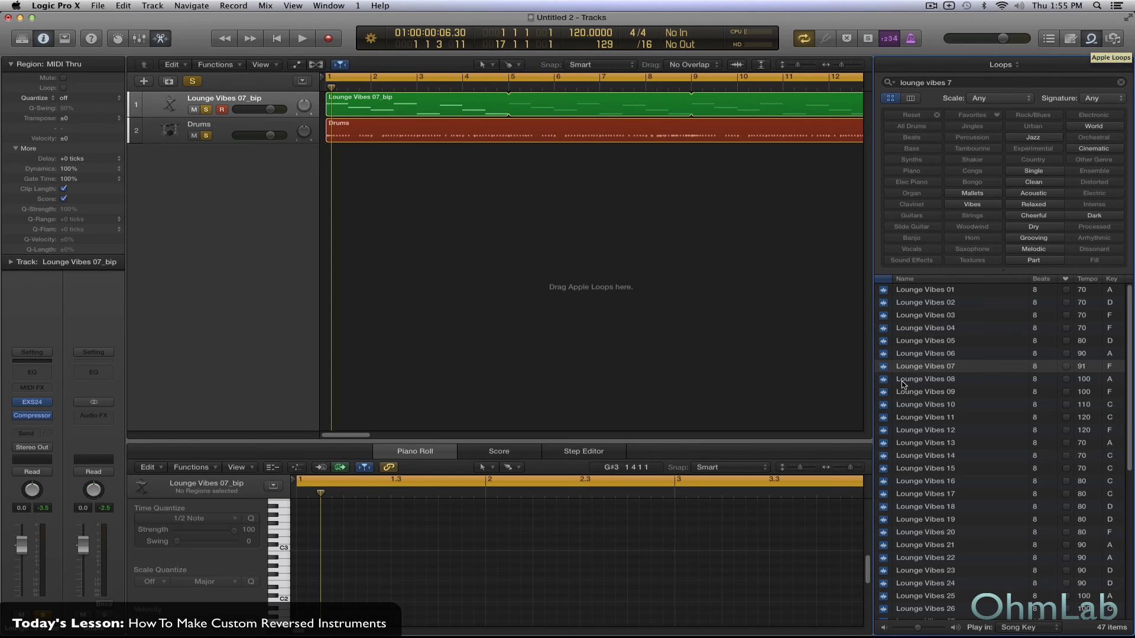
{"action": "left_click_drag", "start_coordinate": [887, 367], "coordinate": [354, 192]}
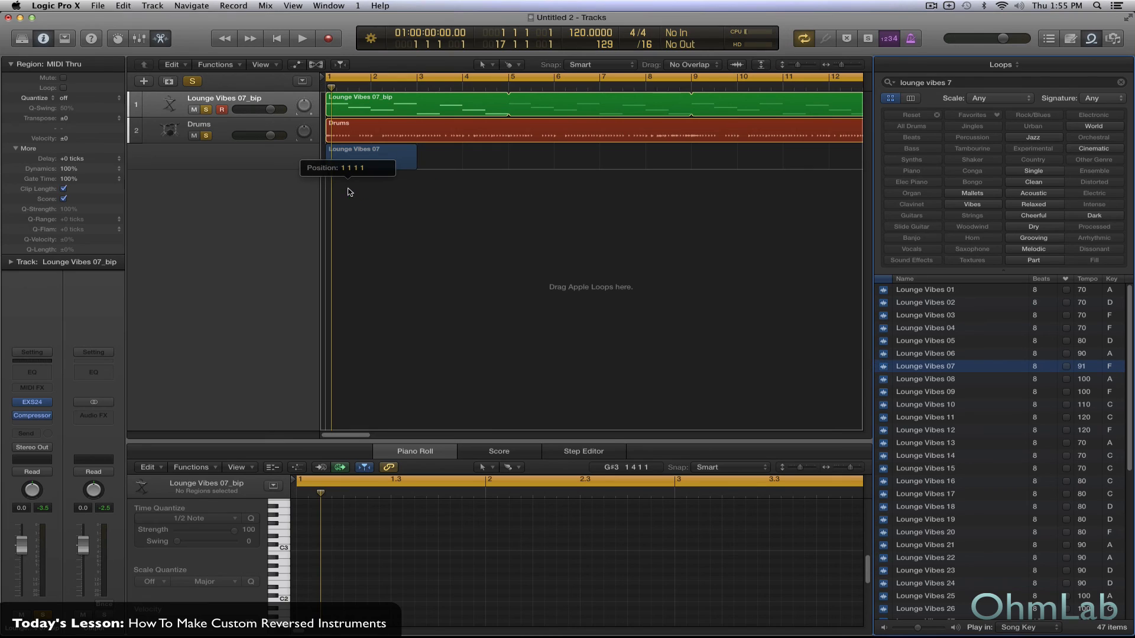
{"action": "left_click", "coordinate": [1093, 41]}
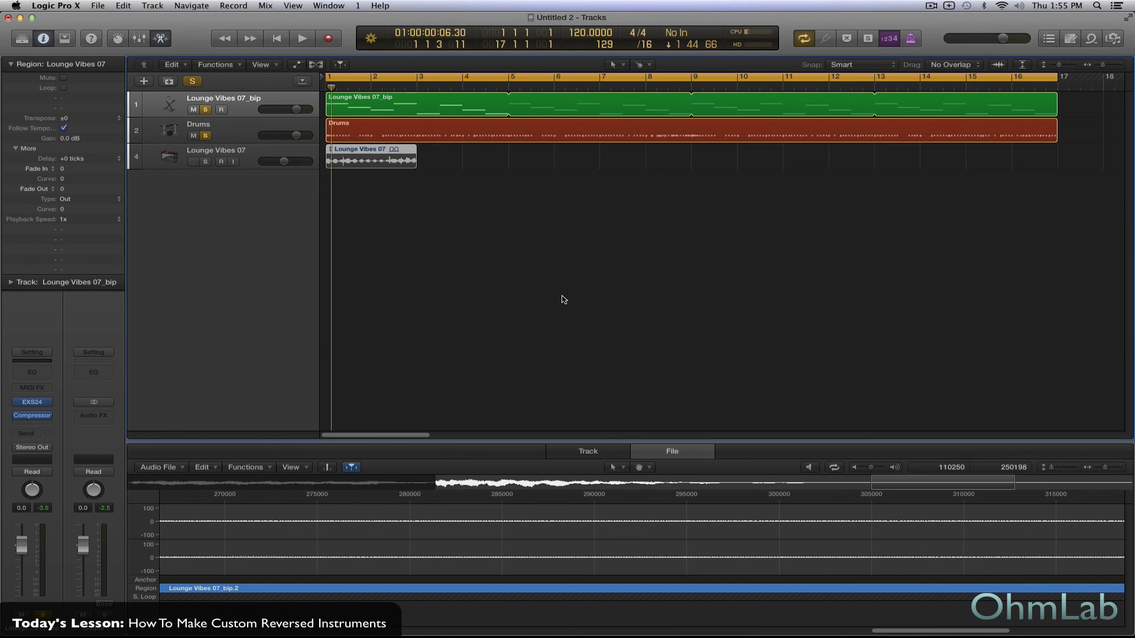
- Unsolo the Lounge Vibes 07_bip and Drums tracks and solo the new Lounge Vibes 07 audio track
{"action": "left_click", "coordinate": [414, 238]}
{"action": "left_click", "coordinate": [206, 112]}
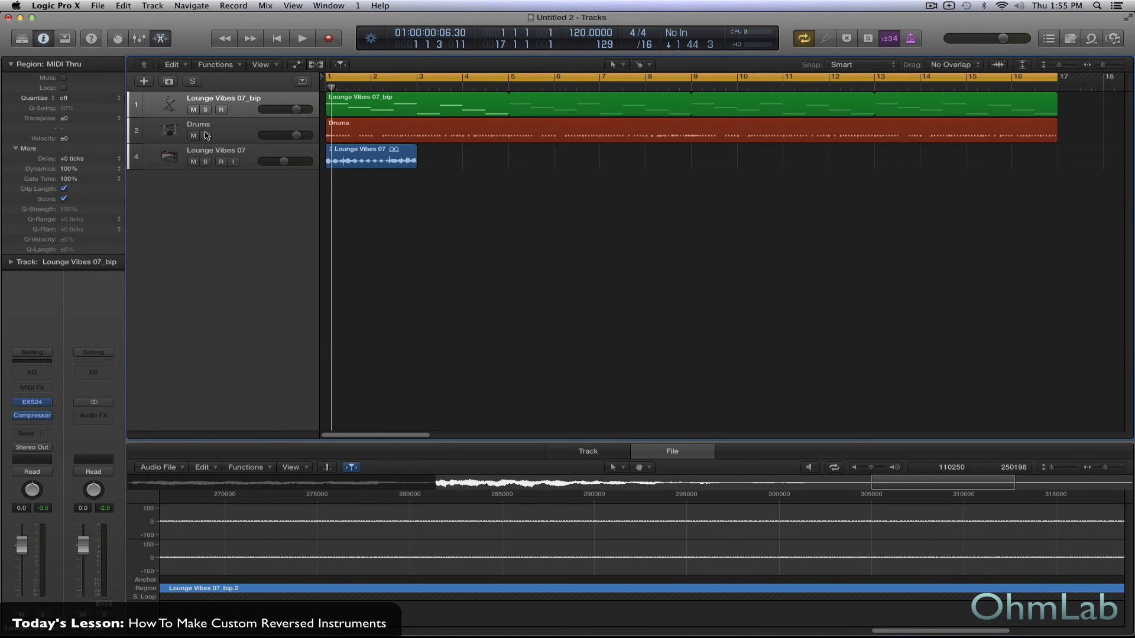
{"action": "left_click", "coordinate": [255, 162]}
{"action": "left_click", "coordinate": [205, 161]}
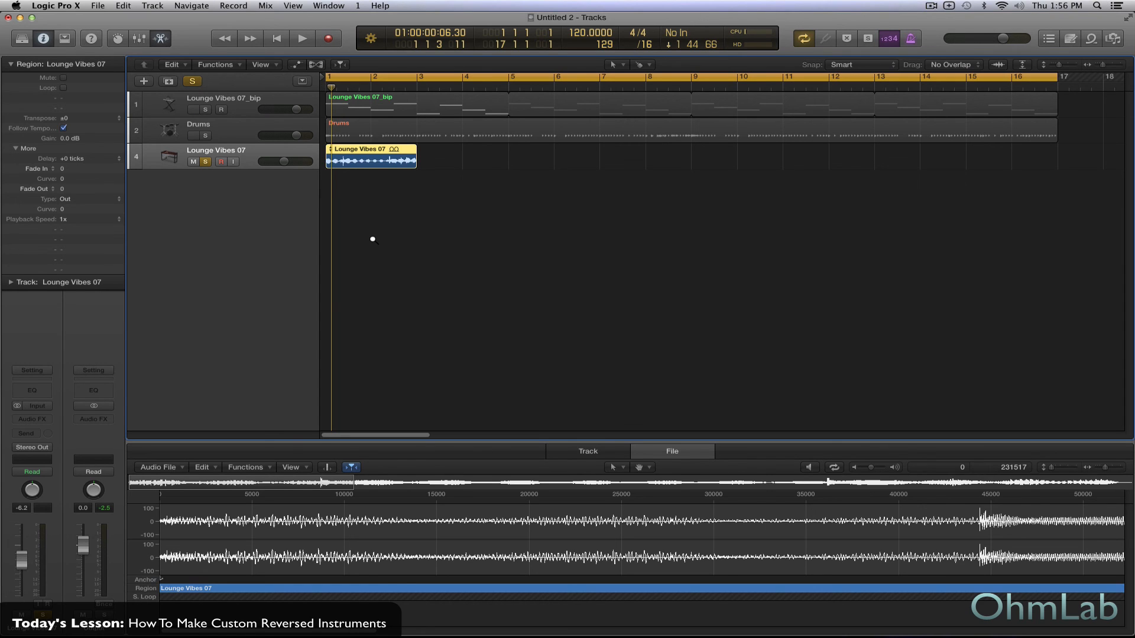
- Play the soloed Lounge Vibes 07 loop to hear where its individual notes start
{"action": "scroll", "coordinate": [372, 239], "scroll_direction": "up", "scroll_amount": 5}
{"action": "scroll", "coordinate": [372, 240], "scroll_direction": "up", "scroll_amount": 5}
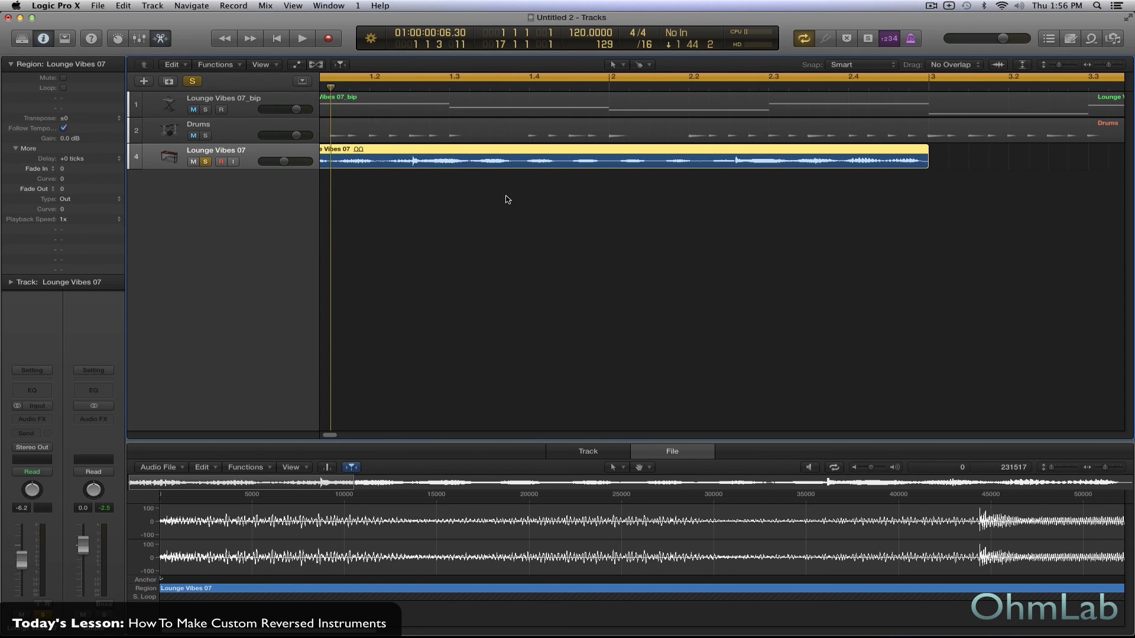
{"action": "scroll", "coordinate": [530, 242], "scroll_direction": "left", "scroll_amount": 2}
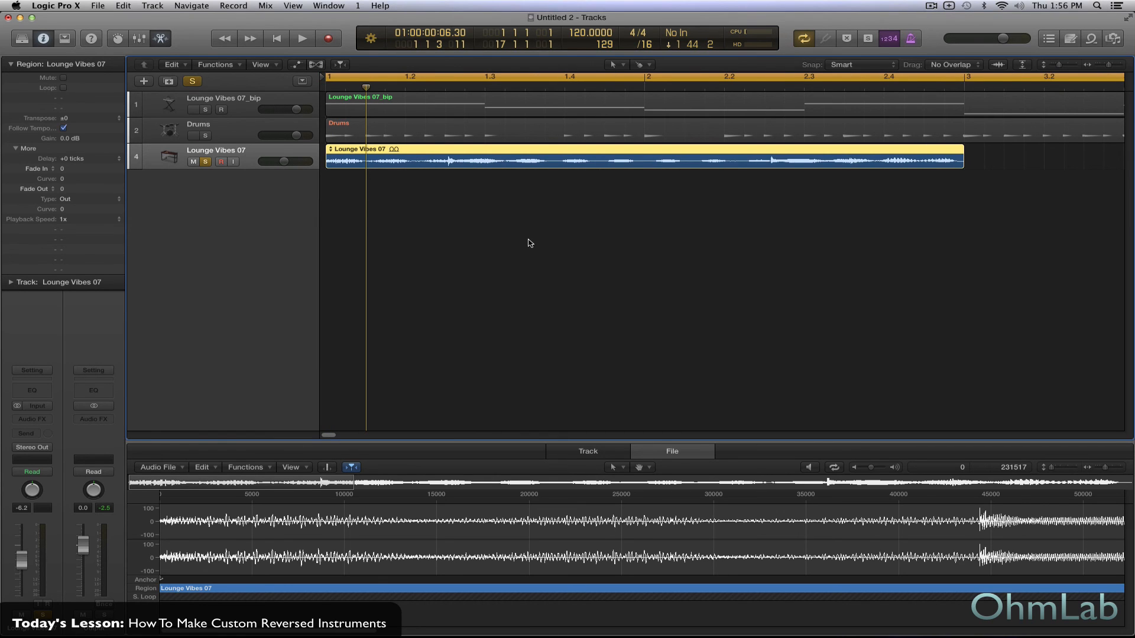
{"action": "key", "text": "space"}
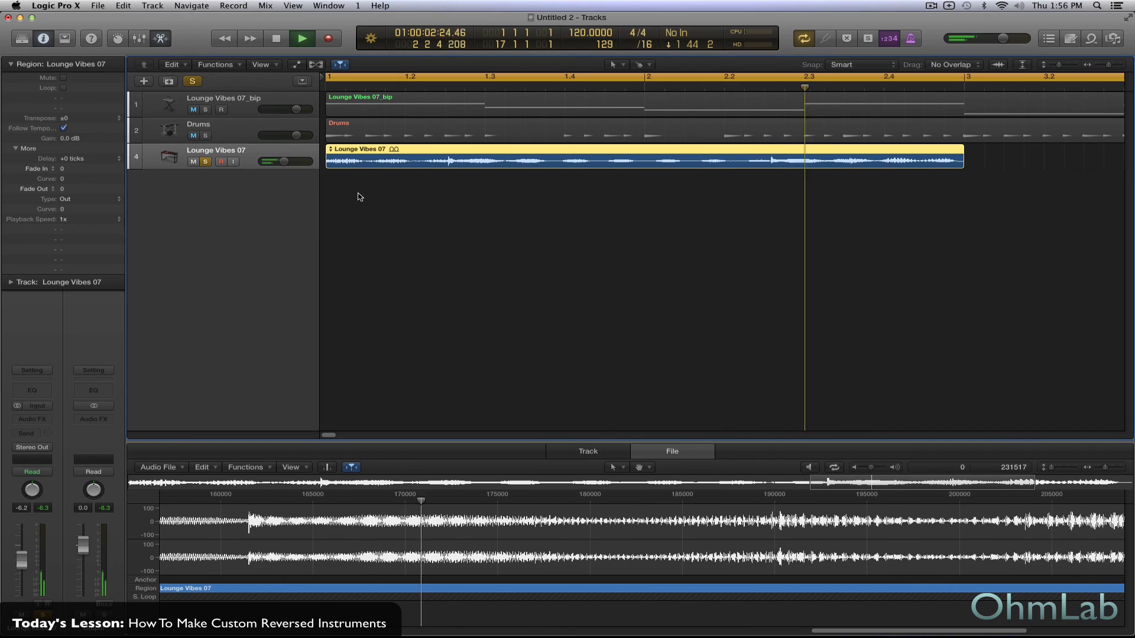
{"action": "key", "text": "space"}
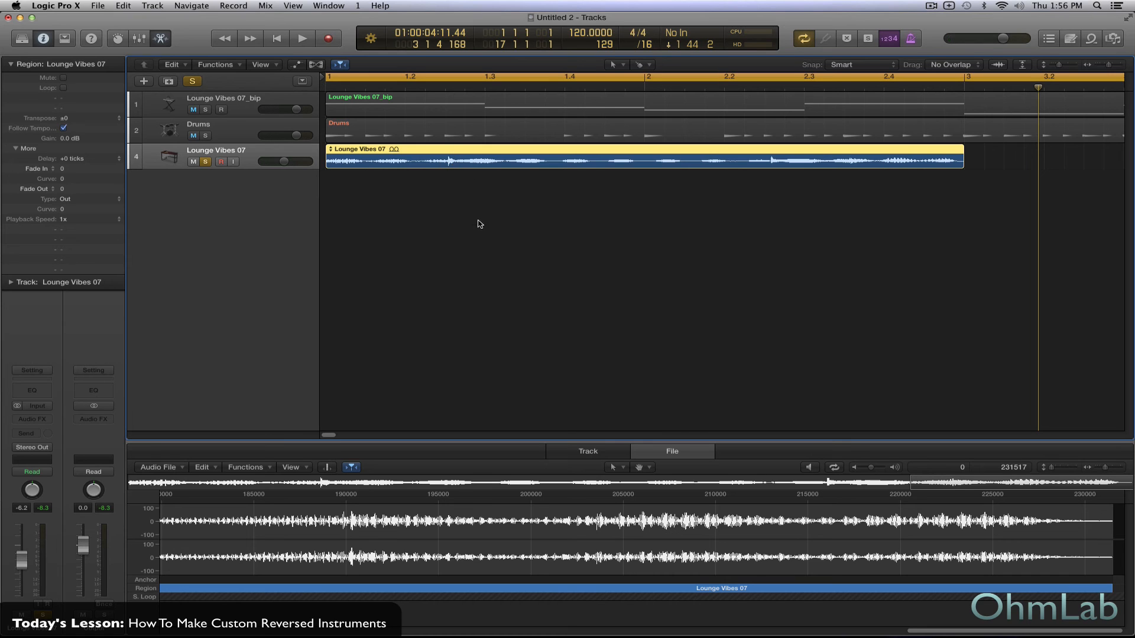
- Split the Lounge Vibes 07 region at the two strong note attacks, at positions 1 2 3 1 and 2 2 3 81
{"action": "scroll", "coordinate": [480, 222], "scroll_direction": "up", "scroll_amount": 3}
{"action": "scroll", "coordinate": [478, 221], "scroll_direction": "up", "scroll_amount": 3}
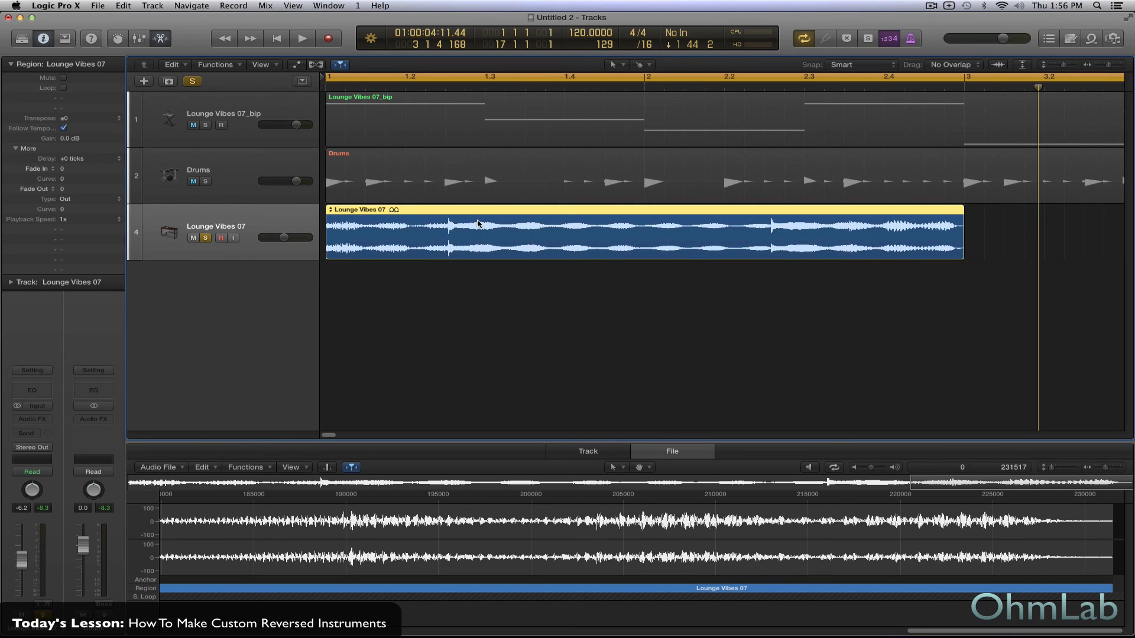
{"action": "left_click", "coordinate": [445, 88]}
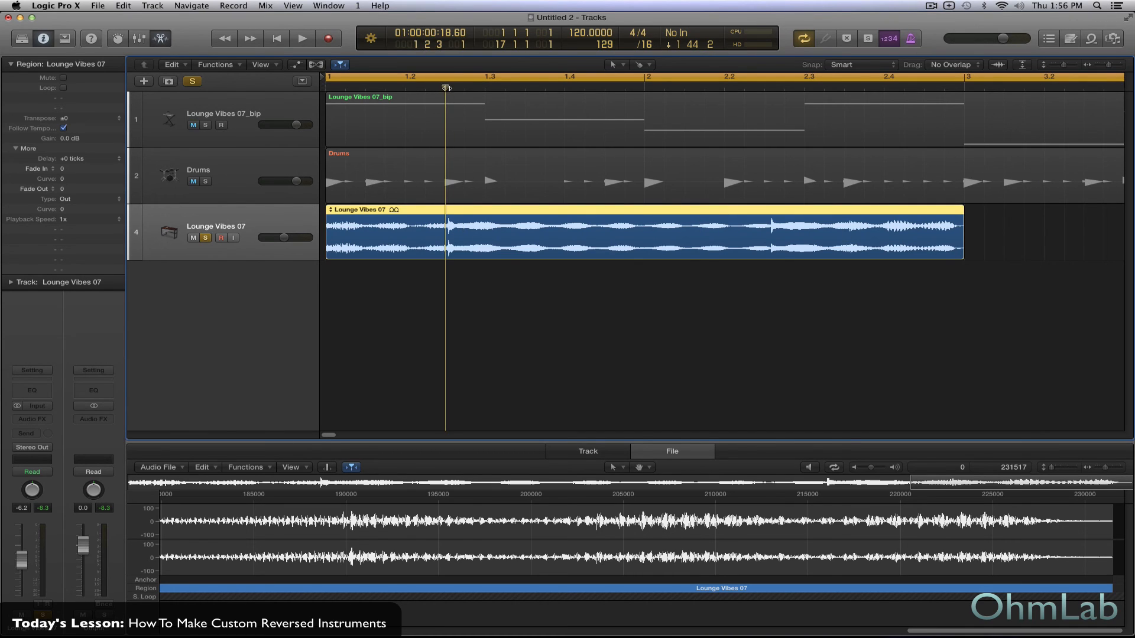
{"action": "right_click", "coordinate": [507, 247]}
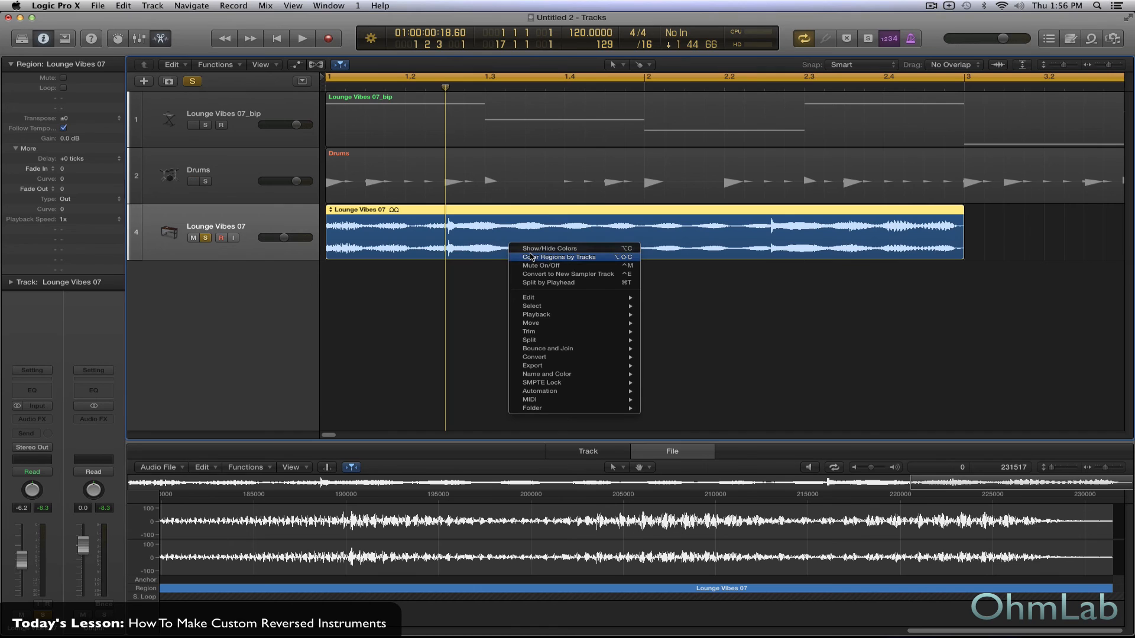
{"action": "left_click", "coordinate": [548, 283]}
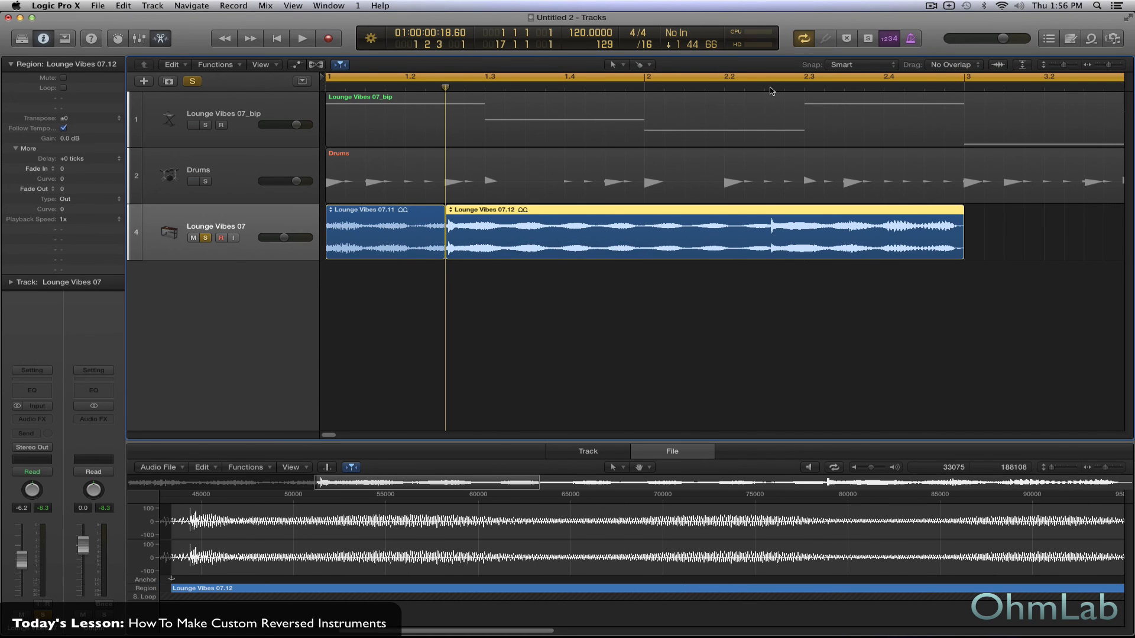
{"action": "left_click", "coordinate": [770, 88]}
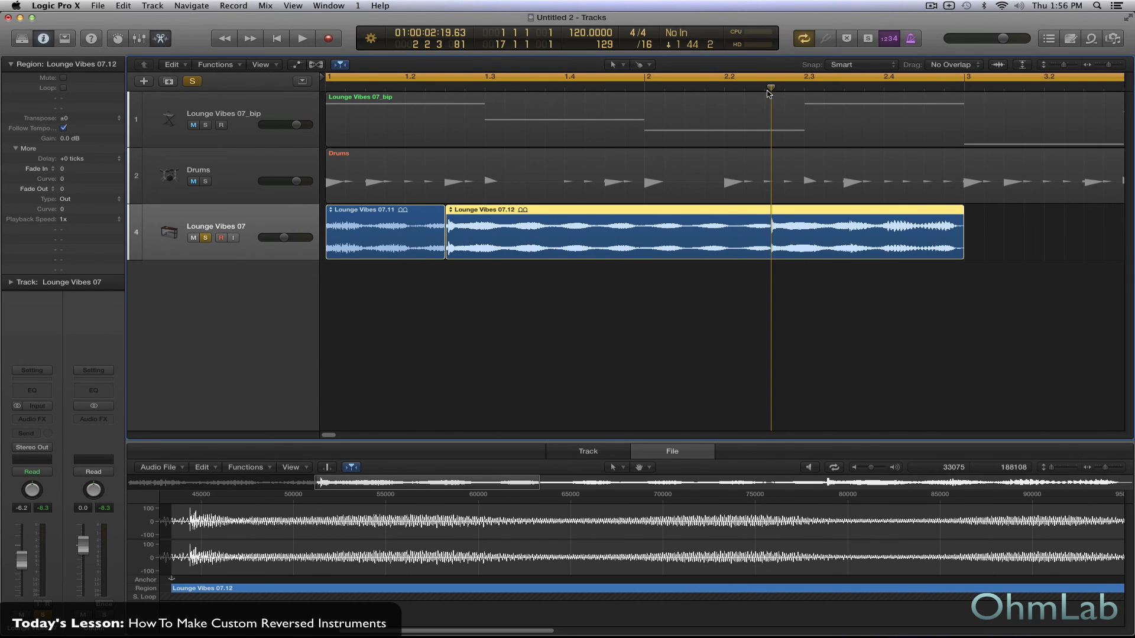
{"action": "right_click", "coordinate": [779, 243]}
{"action": "left_click", "coordinate": [799, 236]}
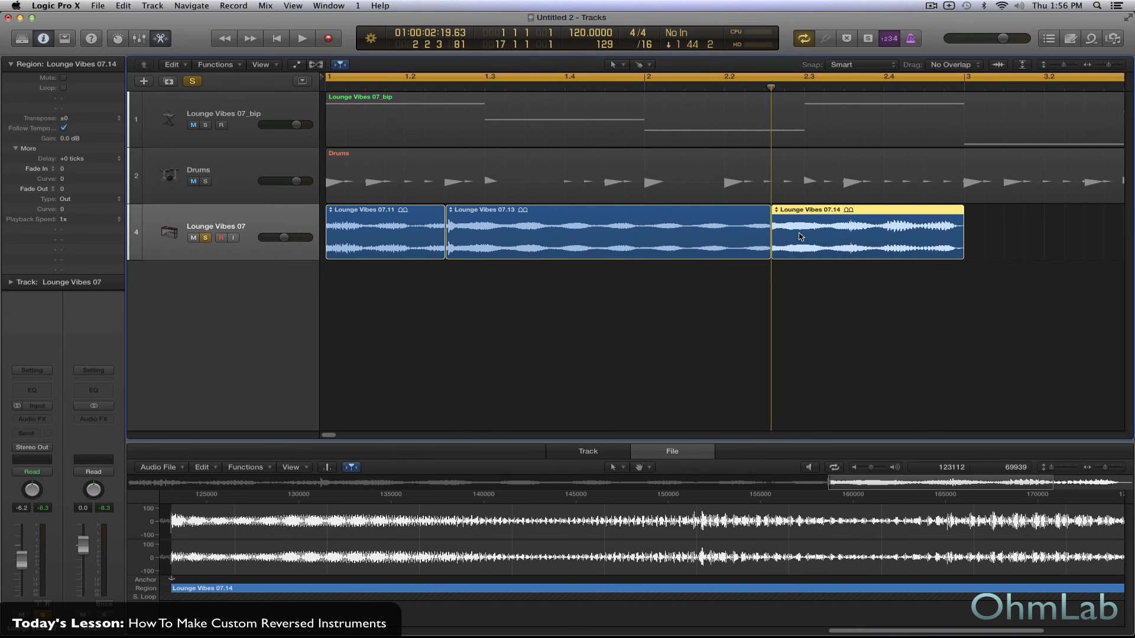
- Delete the first and last pieces of the split loop and move the remaining middle piece to bar 1
{"action": "key", "text": "Delete"}
{"action": "left_click", "coordinate": [390, 225]}
{"action": "key", "text": "Delete"}
{"action": "left_click_drag", "start_coordinate": [525, 229], "coordinate": [375, 230]}
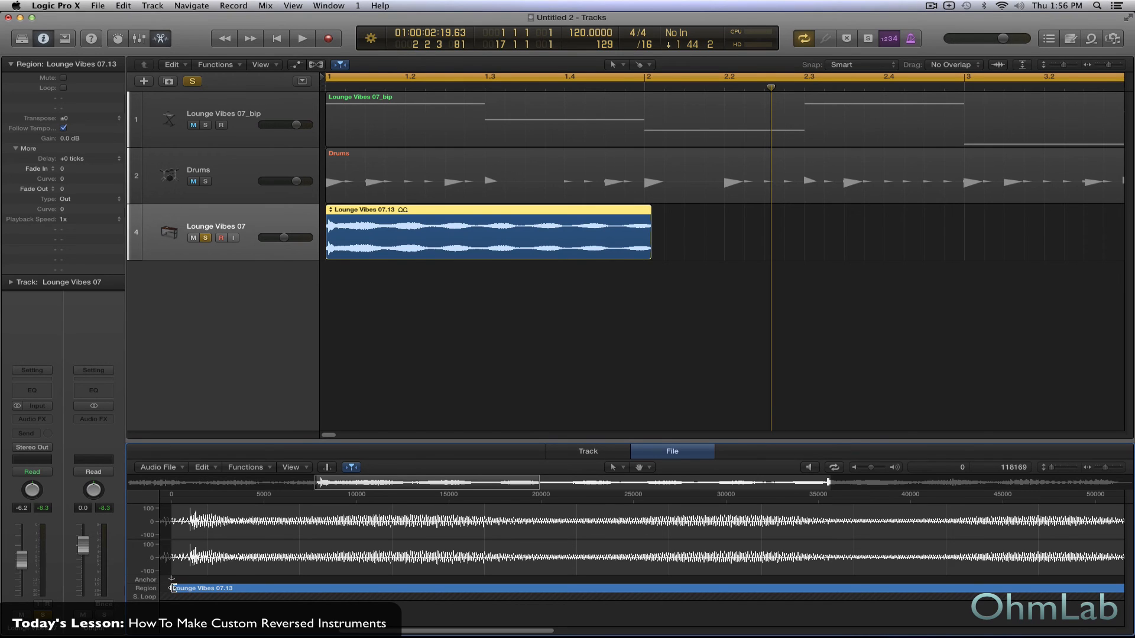
- Trim the region in the audio file editor to start at sample 896 with a length of 117209 samples
{"action": "left_click_drag", "start_coordinate": [172, 588], "coordinate": [190, 589]}
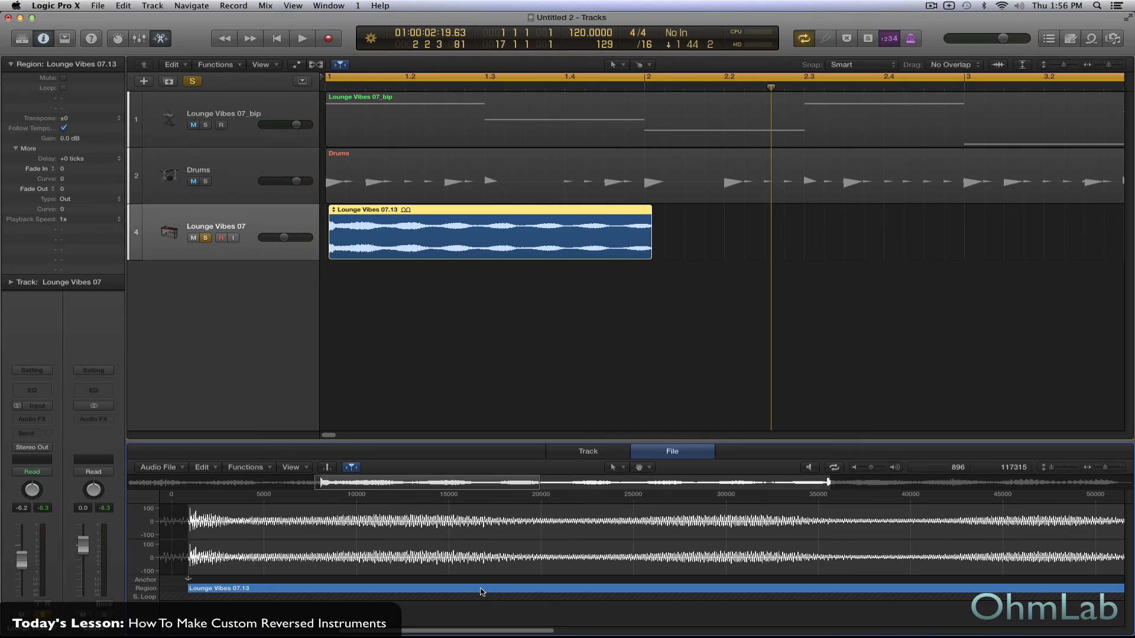
{"action": "scroll", "coordinate": [483, 592], "scroll_direction": "right", "scroll_amount": 8}
{"action": "scroll", "coordinate": [479, 591], "scroll_direction": "right", "scroll_amount": 10}
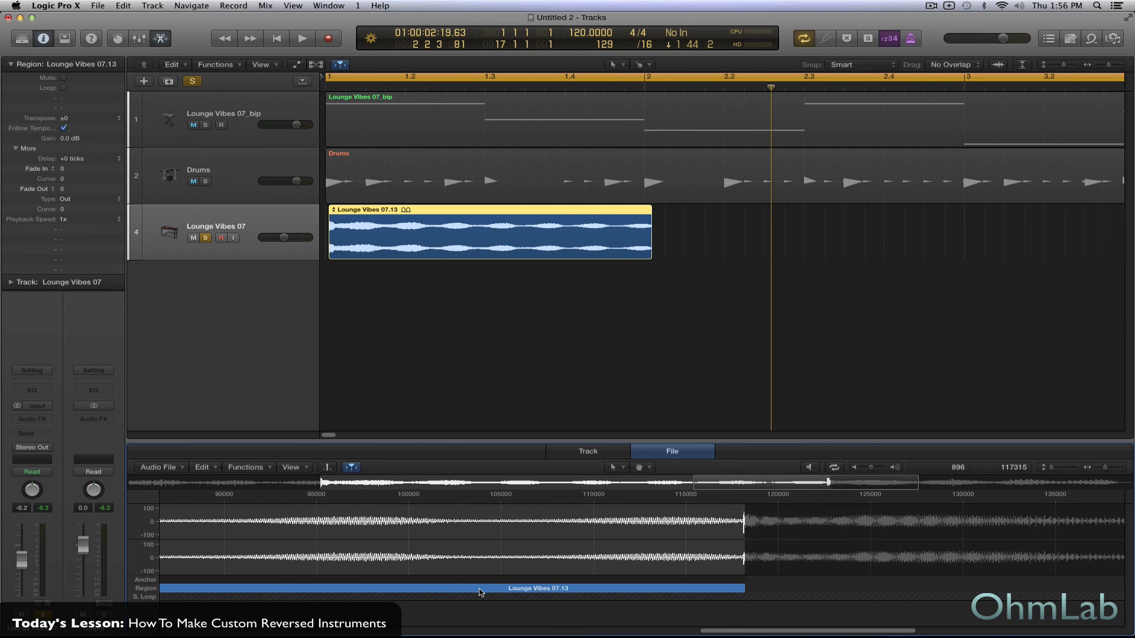
{"action": "left_click_drag", "start_coordinate": [743, 587], "coordinate": [740, 588]}
{"action": "left_click_drag", "start_coordinate": [739, 588], "coordinate": [743, 589]}
- Move the trimmed vibes region back to the start of bar 1 and play it back
{"action": "key", "text": "super+Left"}
{"action": "key", "text": "super+Left"}
{"action": "key", "text": "super+Left"}
{"action": "key", "text": "super+Left"}
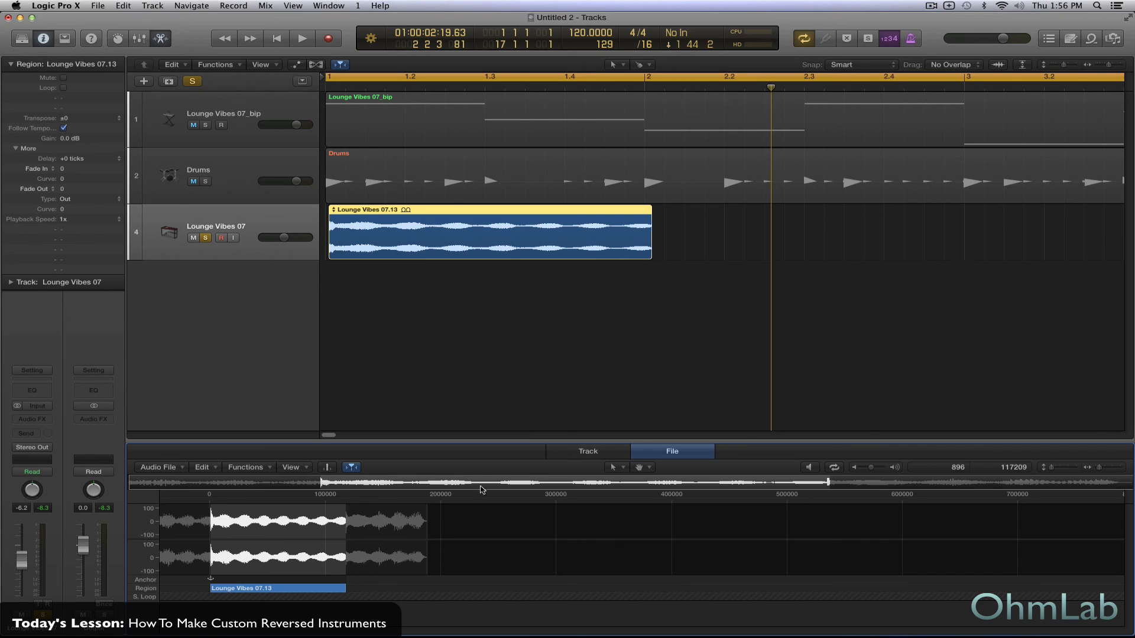
{"action": "left_click_drag", "start_coordinate": [458, 234], "coordinate": [438, 241]}
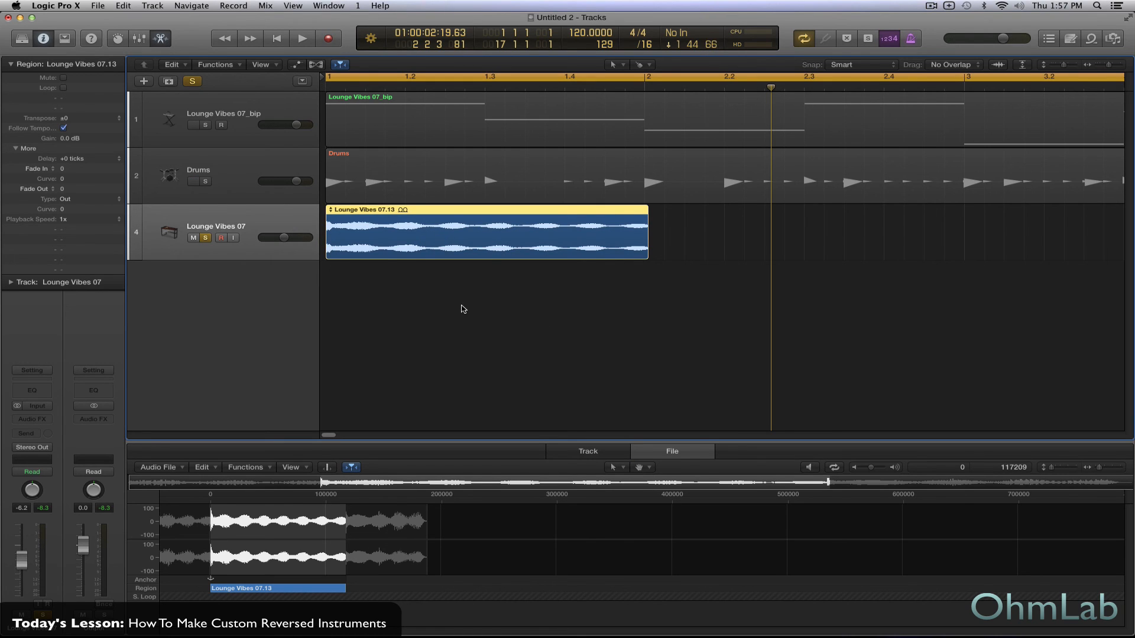
{"action": "key", "text": "space"}
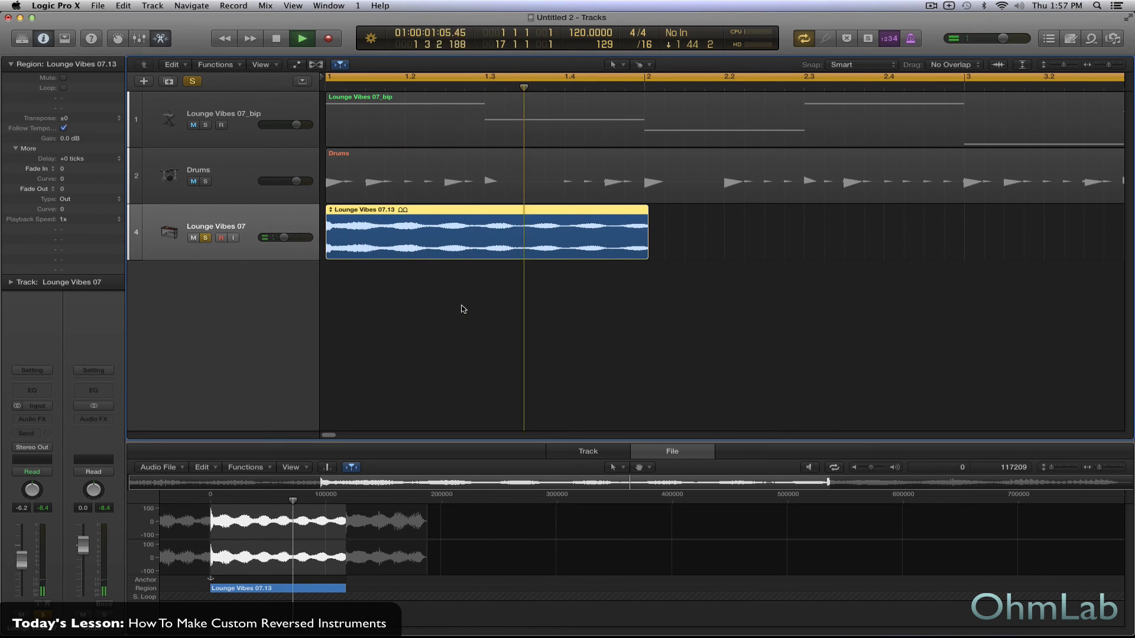
{"action": "key", "text": "space"}
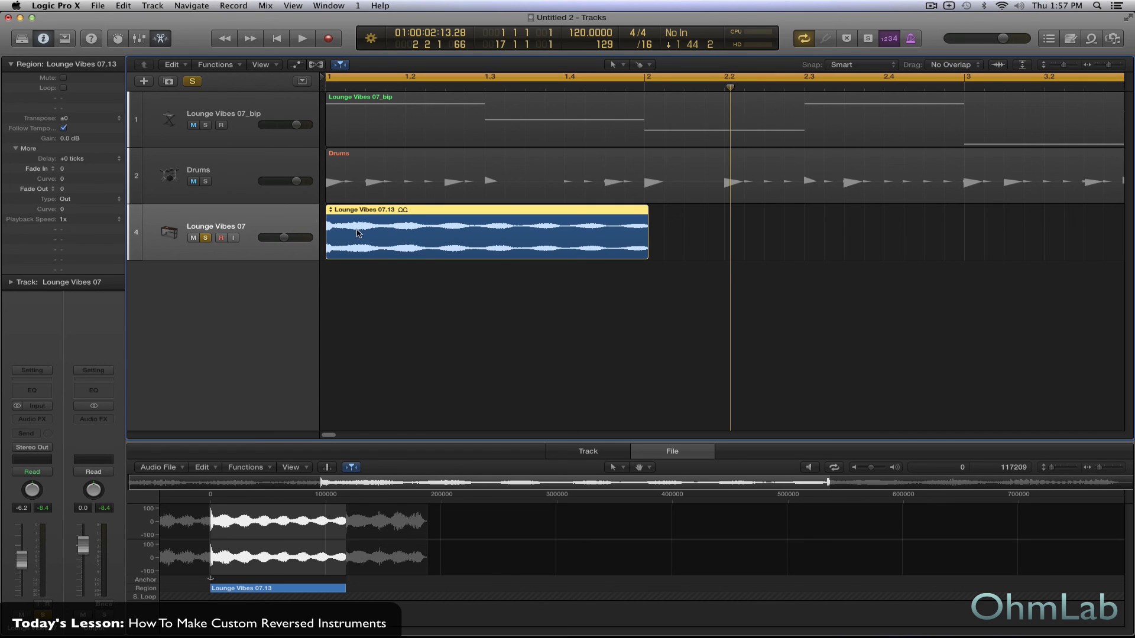
- Insert the Space Designer reverb as an audio effect on the Lounge Vibes 07 track
{"action": "left_click", "coordinate": [32, 420]}
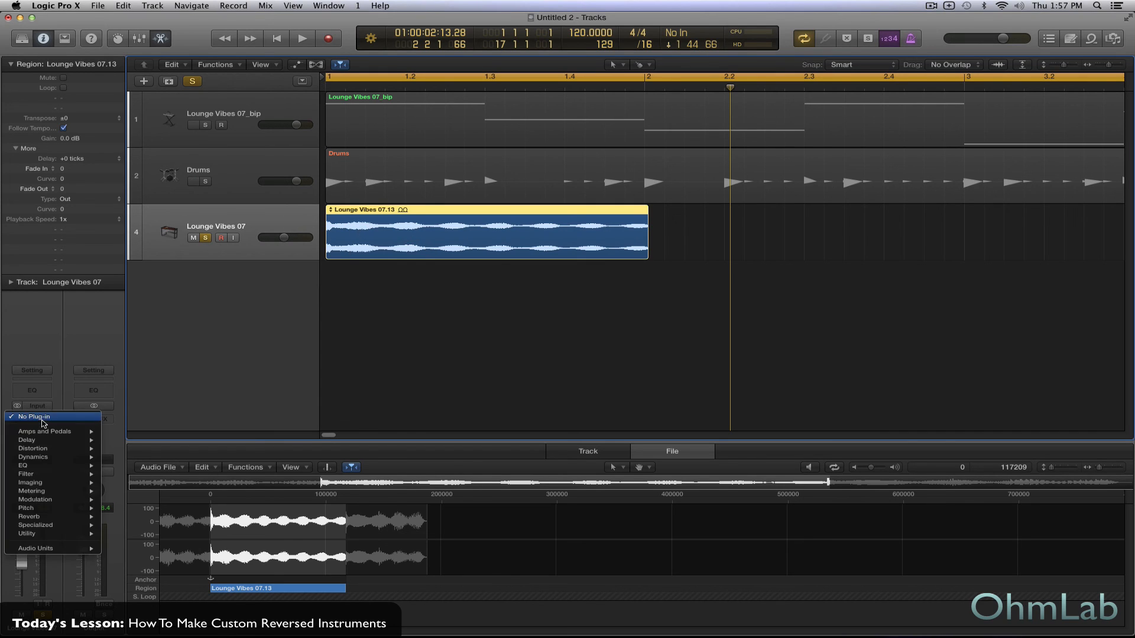
{"action": "mouse_move", "coordinate": [77, 517]}
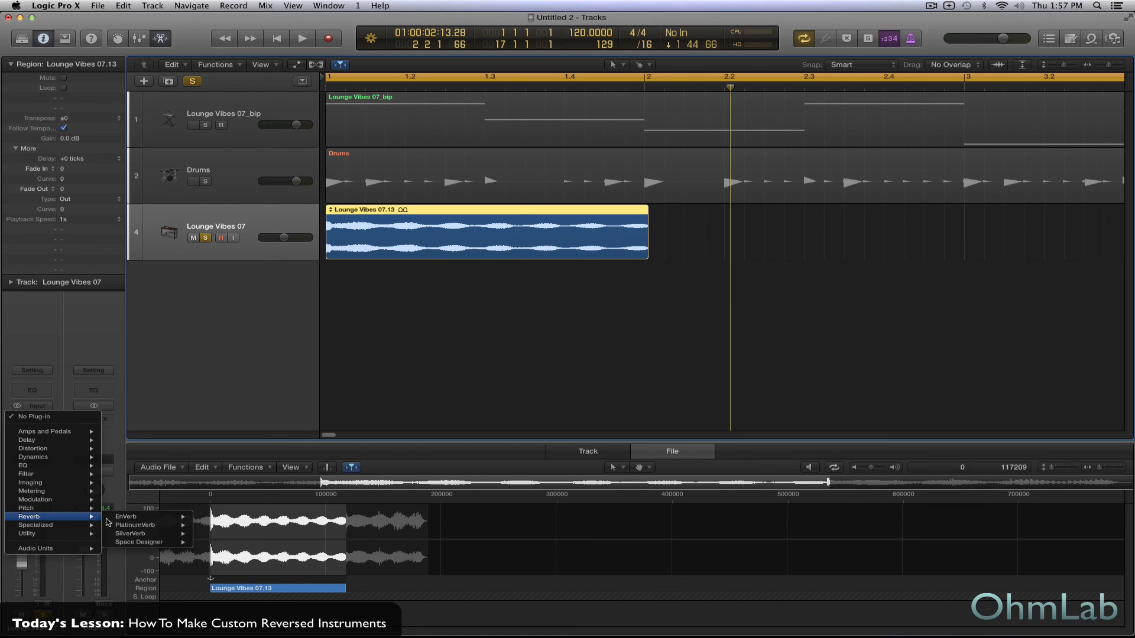
{"action": "mouse_move", "coordinate": [147, 542]}
{"action": "left_click", "coordinate": [213, 542]}
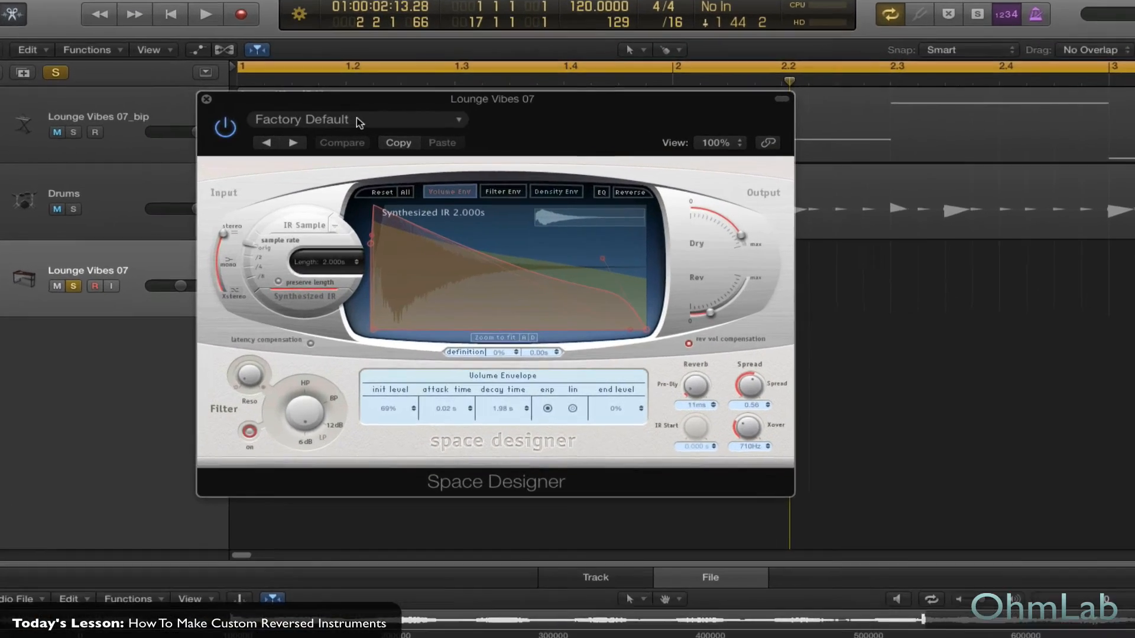
- Load the 04.5s Huge Room preset from the Large Spaces rooms in Space Designer and audition it
{"action": "left_click", "coordinate": [390, 106]}
{"action": "mouse_move", "coordinate": [359, 418]}
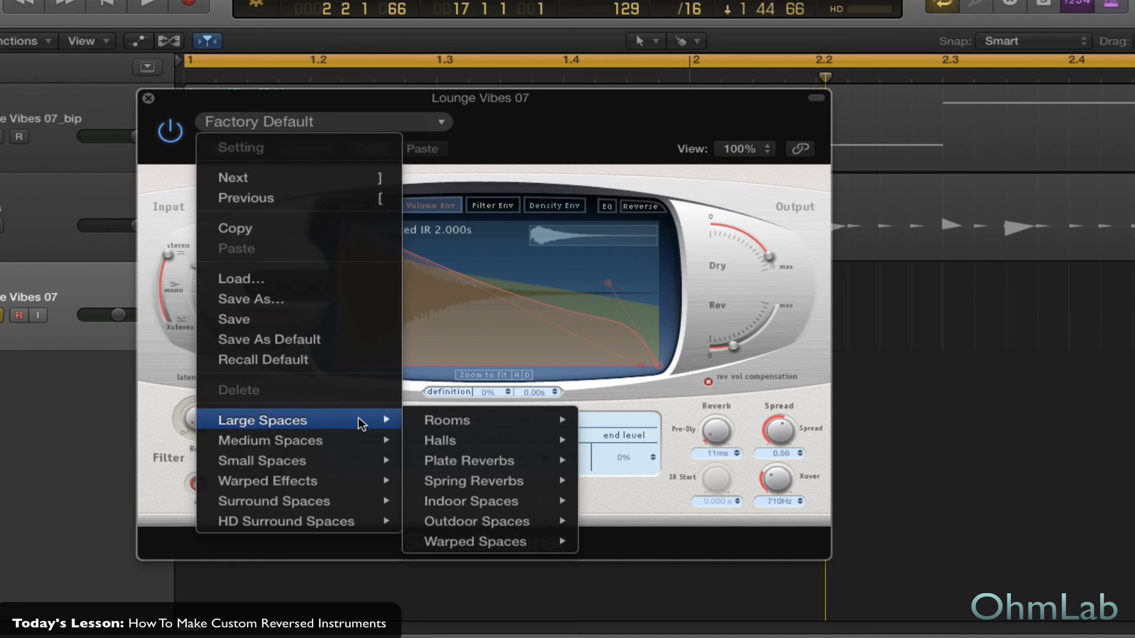
{"action": "mouse_move", "coordinate": [500, 423]}
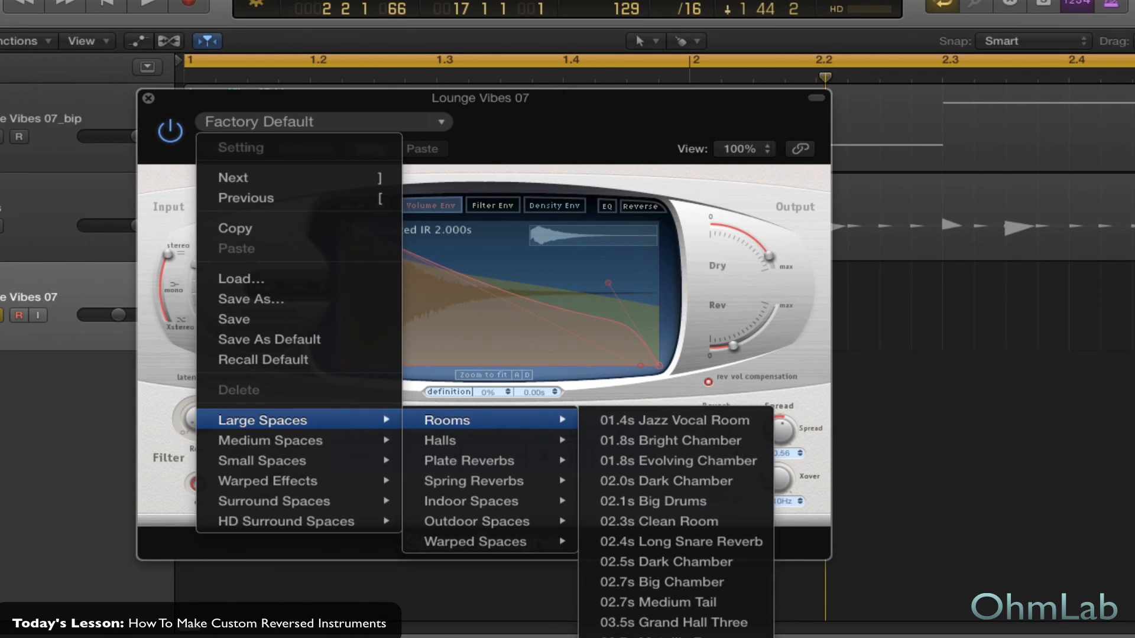
{"action": "left_click", "coordinate": [668, 637]}
{"action": "key", "text": "space"}
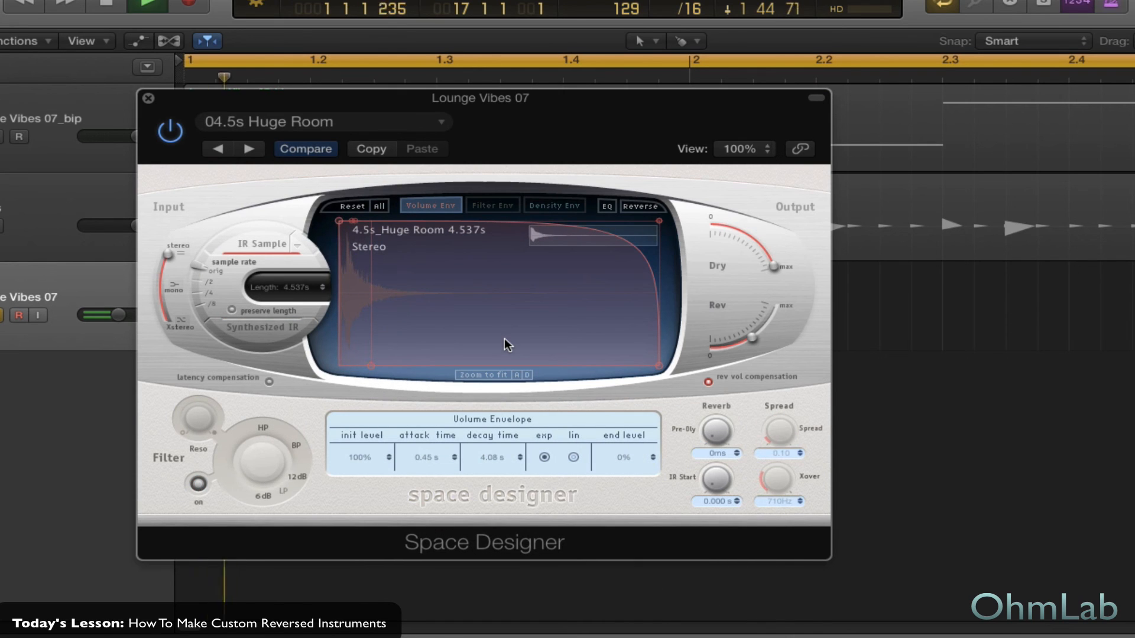
{"action": "key", "text": "space"}
- Lower Space Designer's dry output and set the volume envelope to 1.46 s attack, 3.08 s decay and 51% end level
{"action": "left_click_drag", "start_coordinate": [767, 271], "coordinate": [791, 226]}
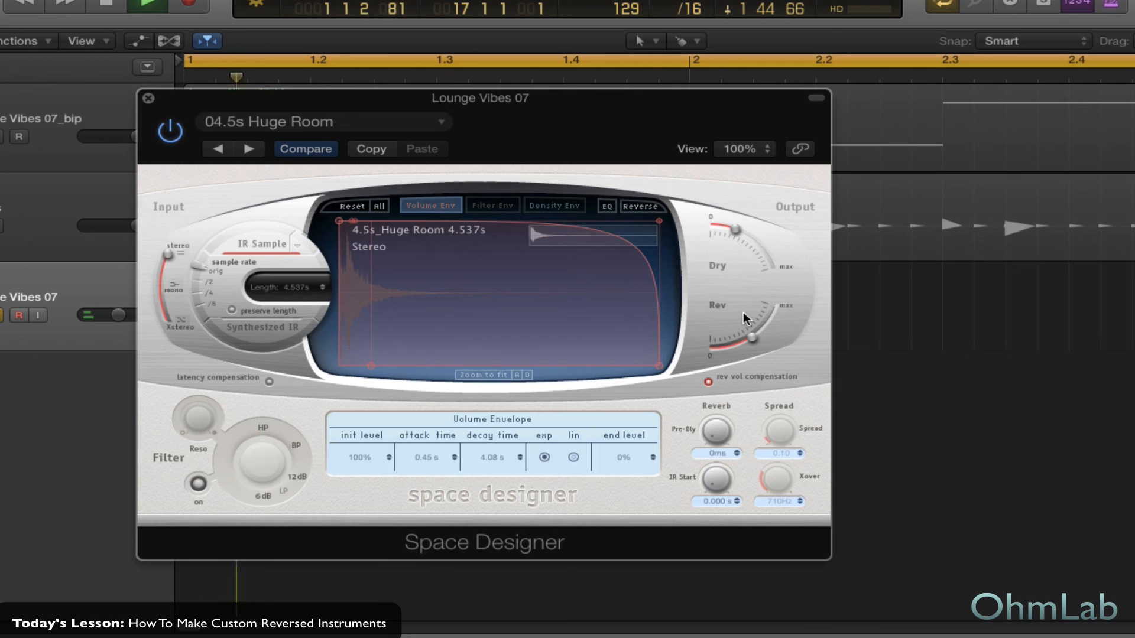
{"action": "left_click_drag", "start_coordinate": [378, 368], "coordinate": [442, 367]}
{"action": "left_click_drag", "start_coordinate": [660, 371], "coordinate": [660, 292]}
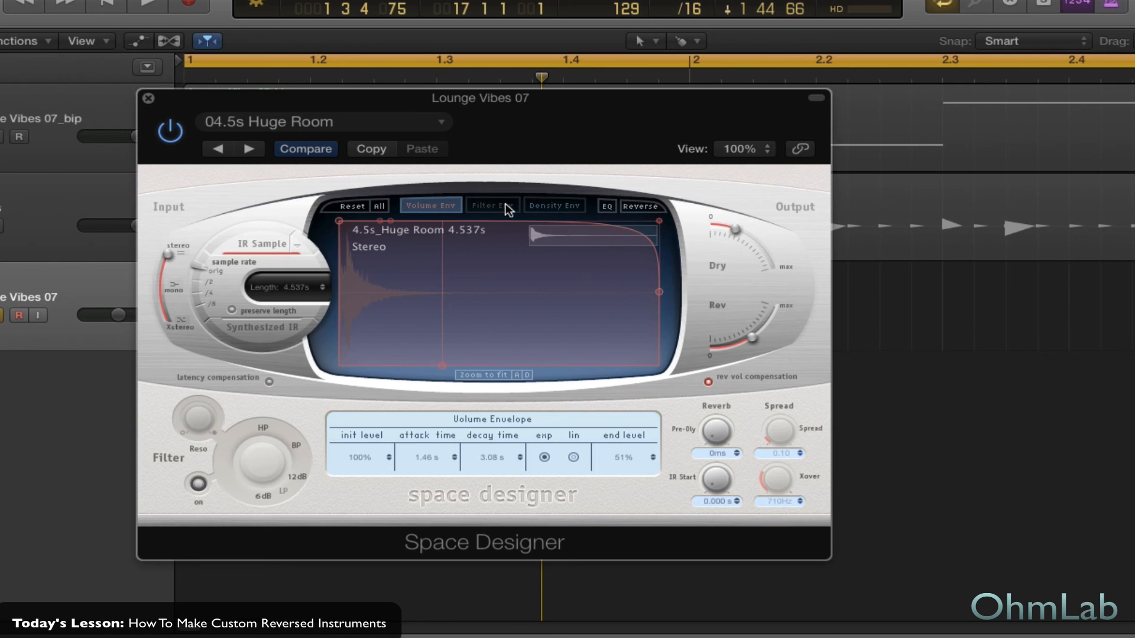
- Shape the filter envelope with 1026 Hz init level, 1.95 s attack, 2193 Hz break level and 2.59 s decay, and audition it
{"action": "left_click", "coordinate": [491, 206]}
{"action": "left_click_drag", "start_coordinate": [373, 246], "coordinate": [428, 243]}
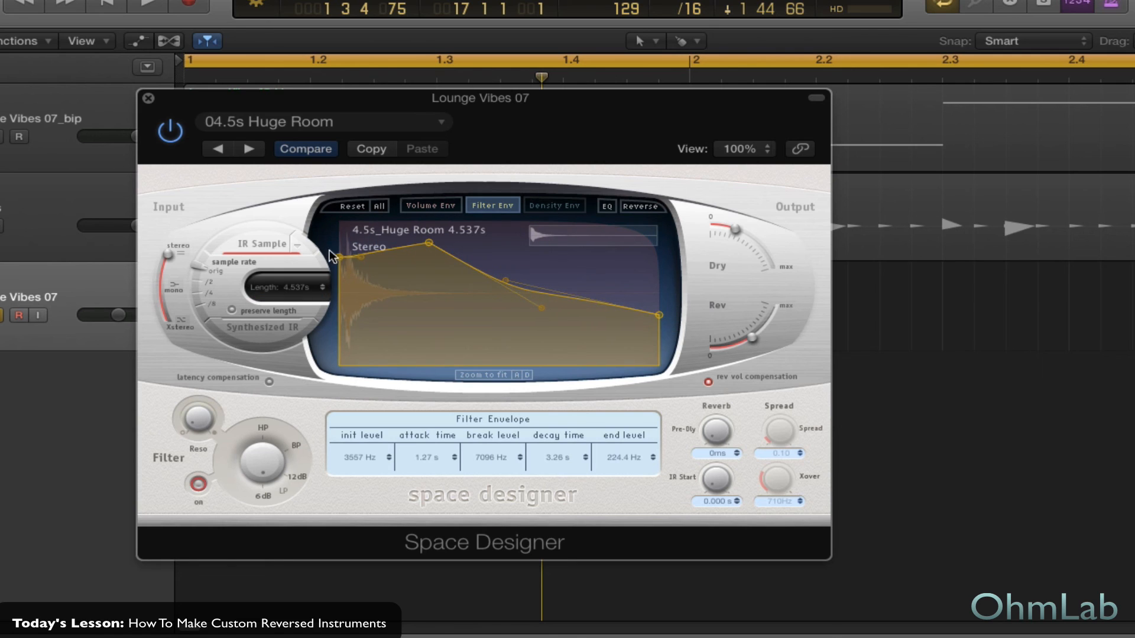
{"action": "left_click_drag", "start_coordinate": [340, 267], "coordinate": [340, 284]}
{"action": "left_click_drag", "start_coordinate": [429, 243], "coordinate": [479, 270]}
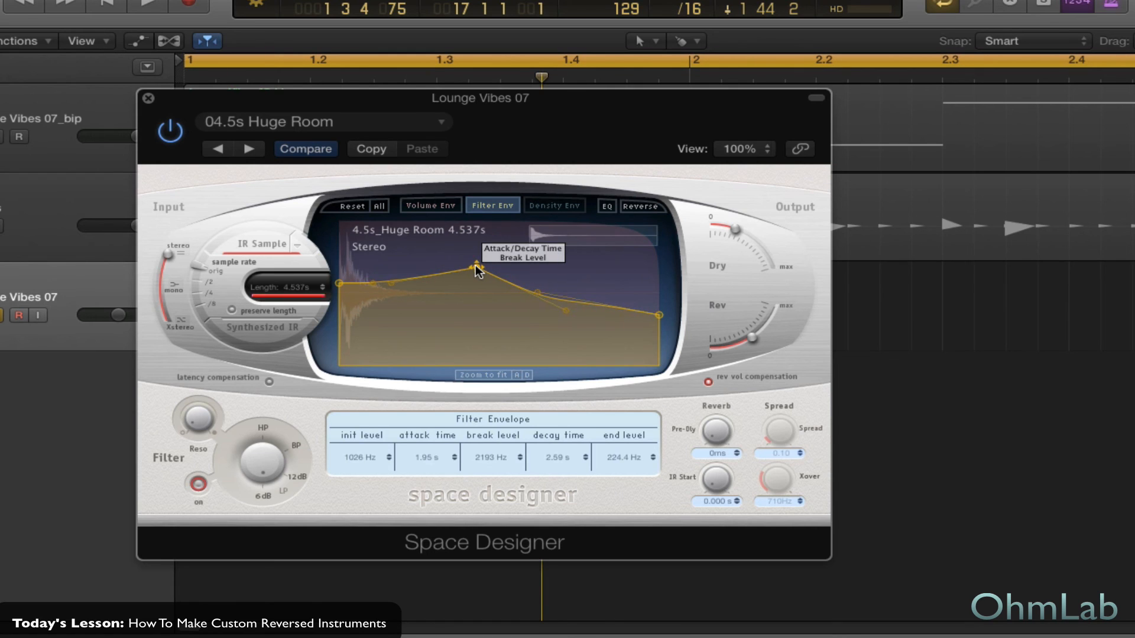
{"action": "key", "text": "space"}
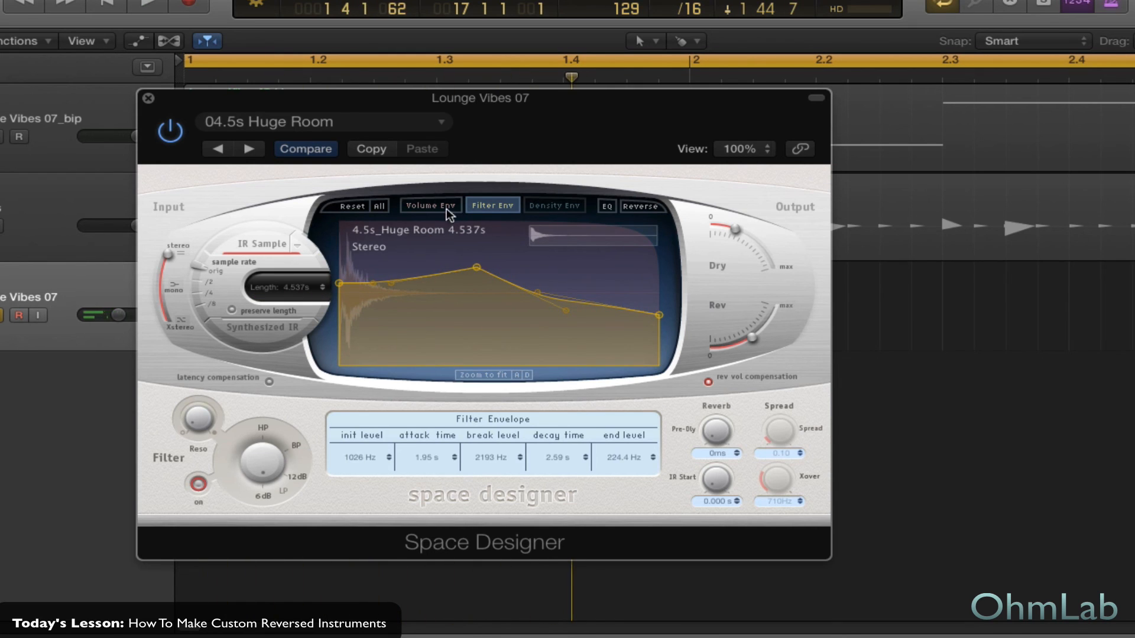
- Cut the low frequencies in Space Designer's EQ with the low shelf at 37 Hz and -18.666 dB
{"action": "left_click", "coordinate": [443, 207]}
{"action": "left_click", "coordinate": [607, 207]}
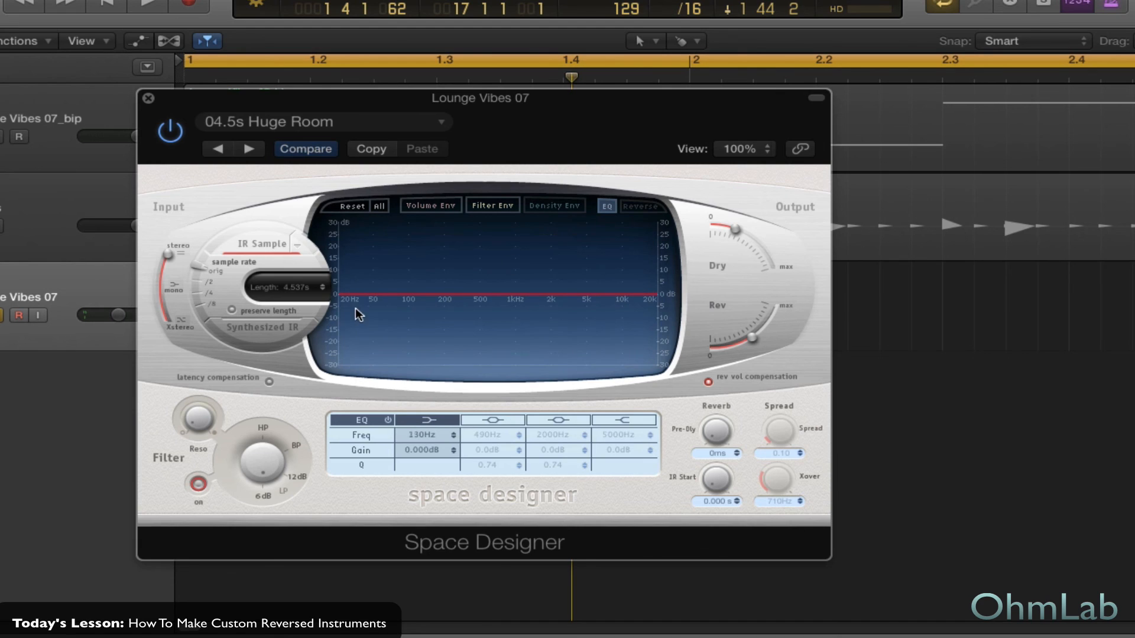
{"action": "left_click_drag", "start_coordinate": [363, 324], "coordinate": [303, 358]}
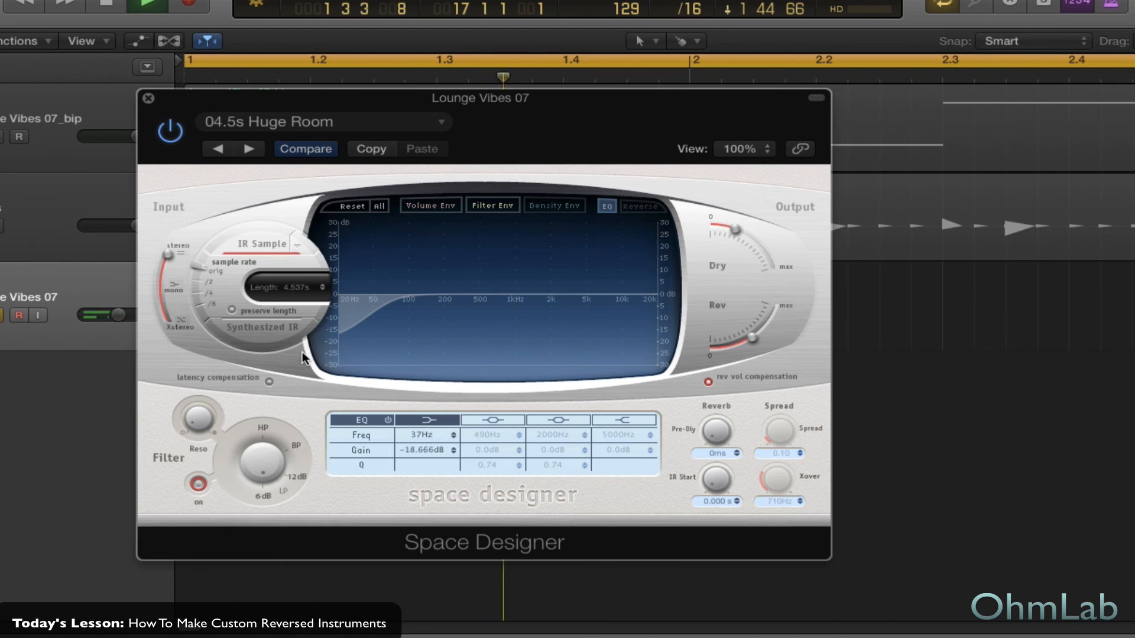
{"action": "key", "text": "space"}
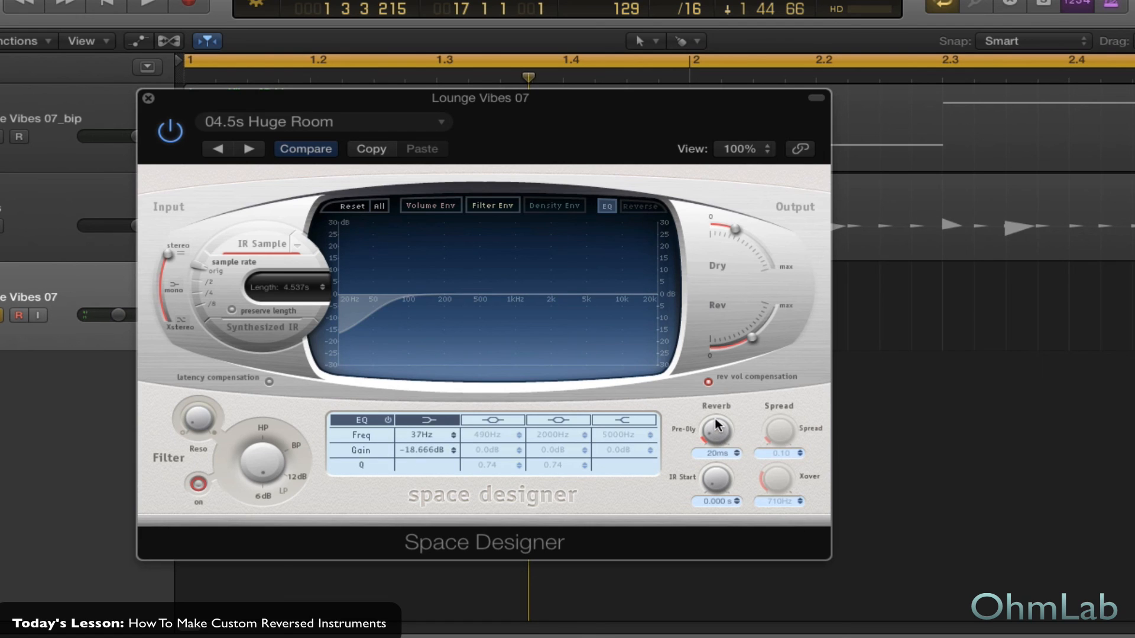
- Set Space Designer's pre-delay to 36 ms, audition the result and close the plug-in
{"action": "left_click_drag", "start_coordinate": [716, 424], "coordinate": [715, 409]}
{"action": "key", "text": "space"}
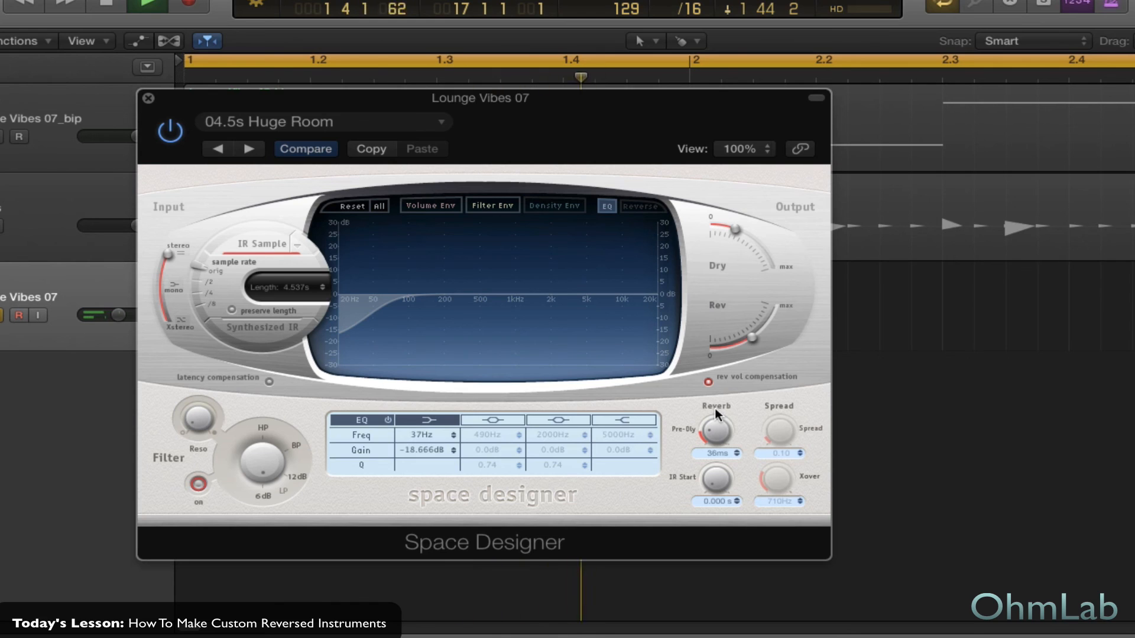
{"action": "key", "text": "space"}
{"action": "left_click", "coordinate": [148, 98]}
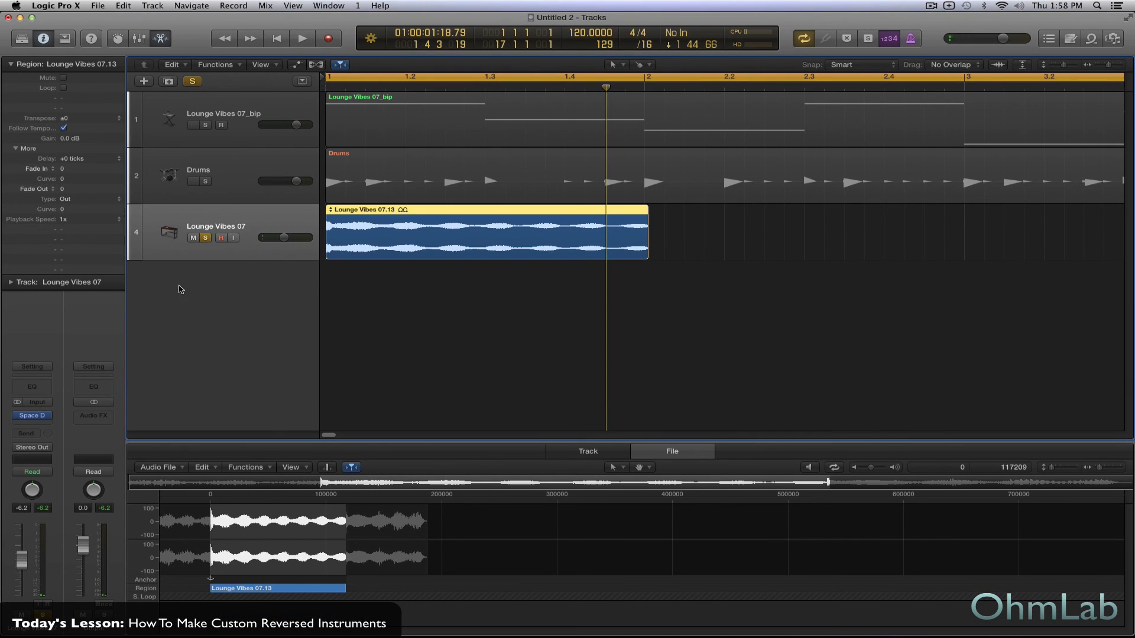
- Insert a second stereo Space Designer reverb above the existing one on the Lounge Vibes 07 track
{"action": "left_click", "coordinate": [40, 423]}
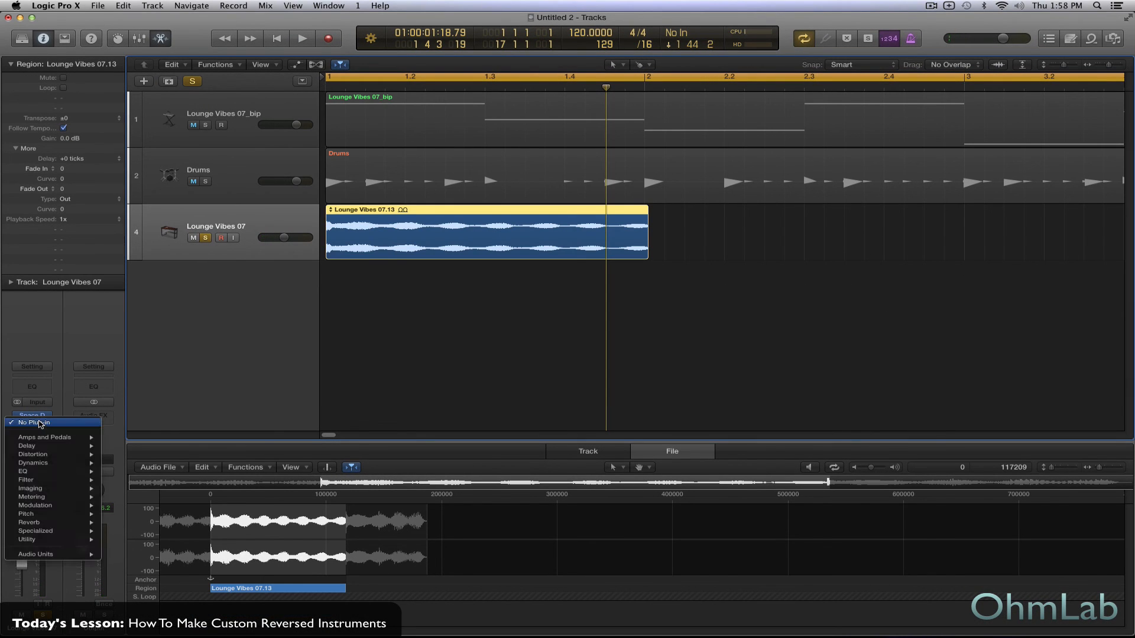
{"action": "mouse_move", "coordinate": [89, 523]}
{"action": "mouse_move", "coordinate": [139, 548]}
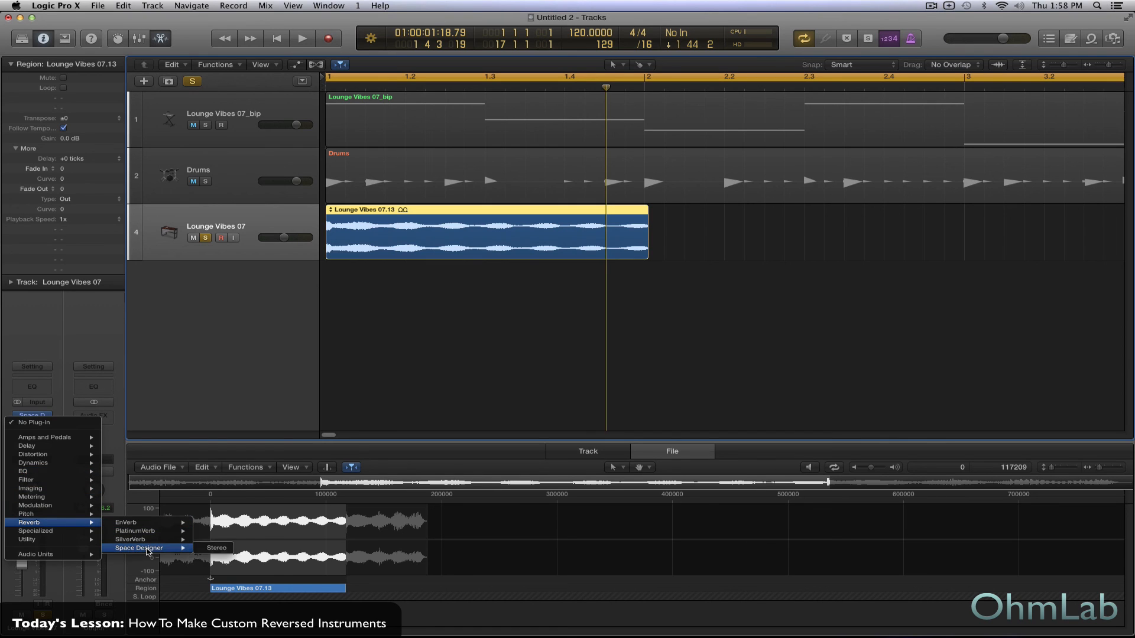
{"action": "left_click", "coordinate": [211, 550]}
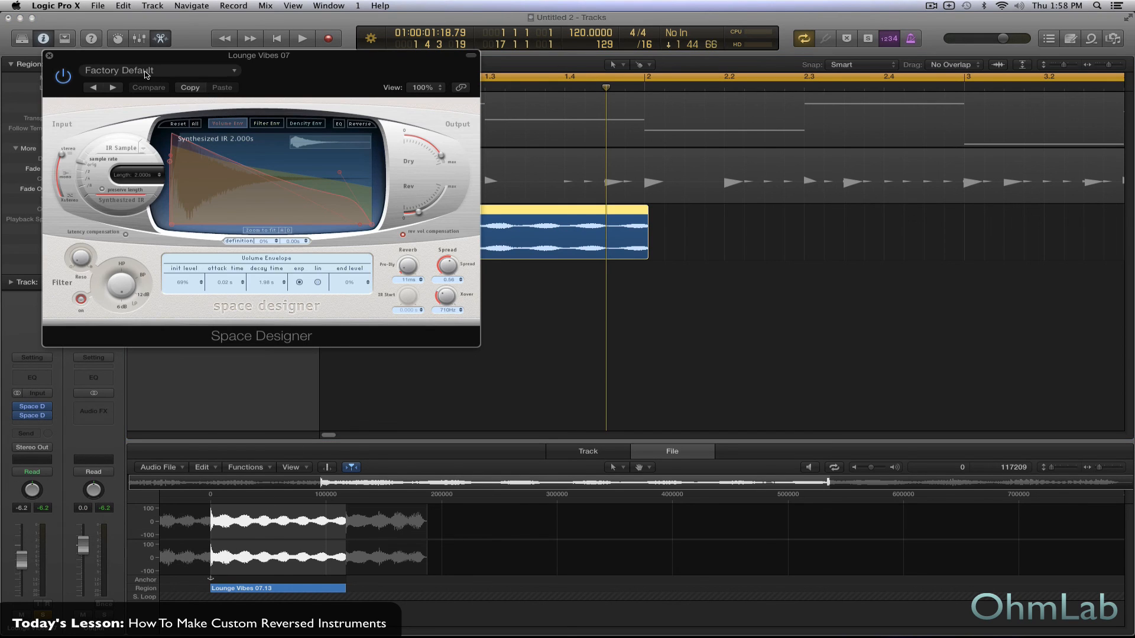
- Load the 06.8s Splendid Verb preset from the Large Spaces halls into the second Space Designer and reposition its window with the header hidden
{"action": "left_click", "coordinate": [146, 71]}
{"action": "mouse_move", "coordinate": [176, 265]}
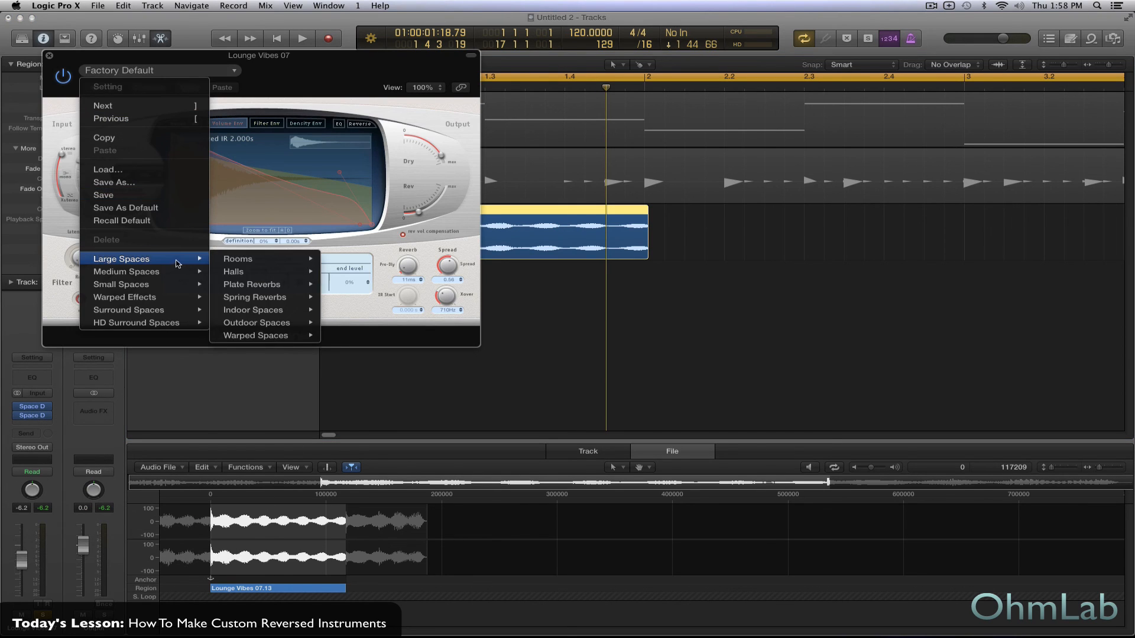
{"action": "mouse_move", "coordinate": [279, 264]}
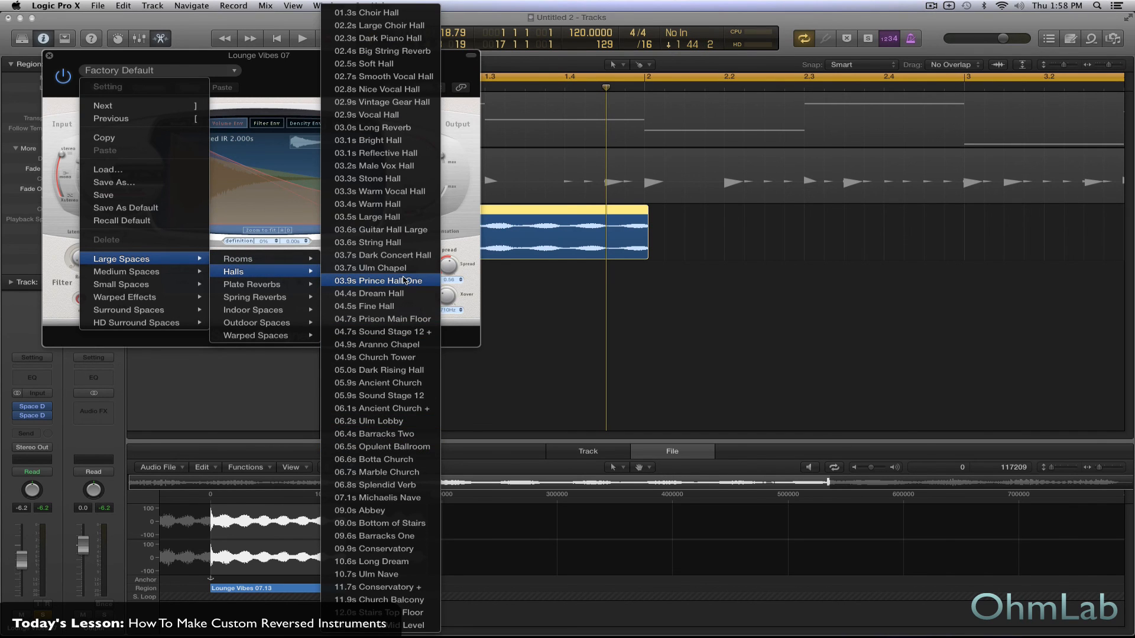
{"action": "left_click", "coordinate": [380, 486]}
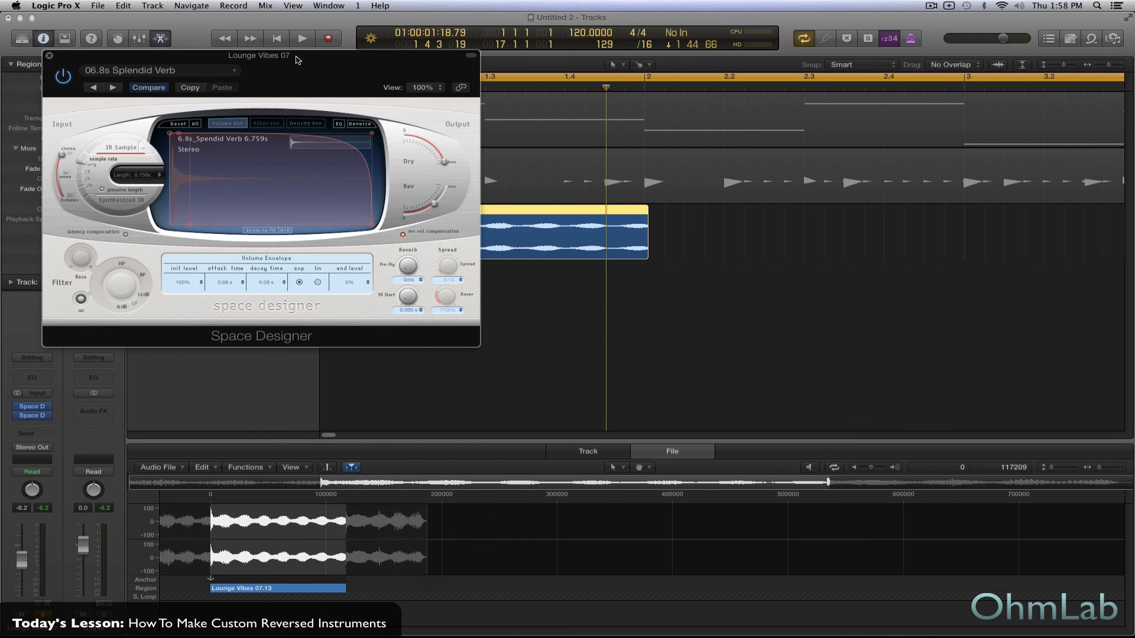
{"action": "left_click_drag", "start_coordinate": [296, 95], "coordinate": [605, 151]}
{"action": "left_click", "coordinate": [778, 113]}
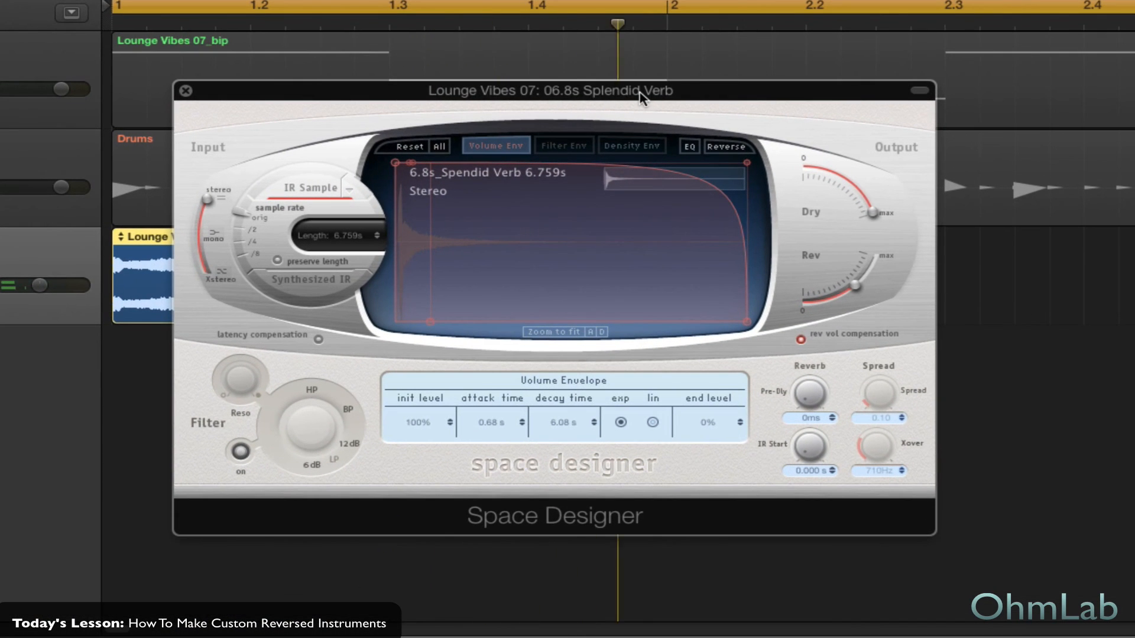
- Turn on the second Space Designer's filter and raise the volume envelope's end level to 44%
{"action": "left_click", "coordinate": [241, 453]}
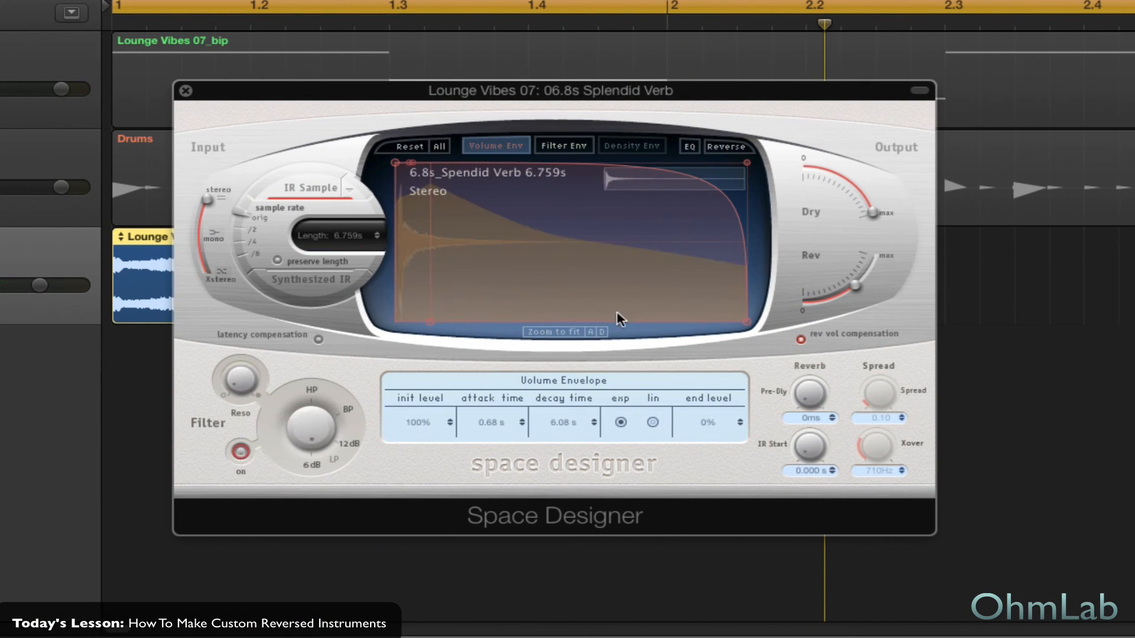
{"action": "left_click_drag", "start_coordinate": [747, 322], "coordinate": [747, 251]}
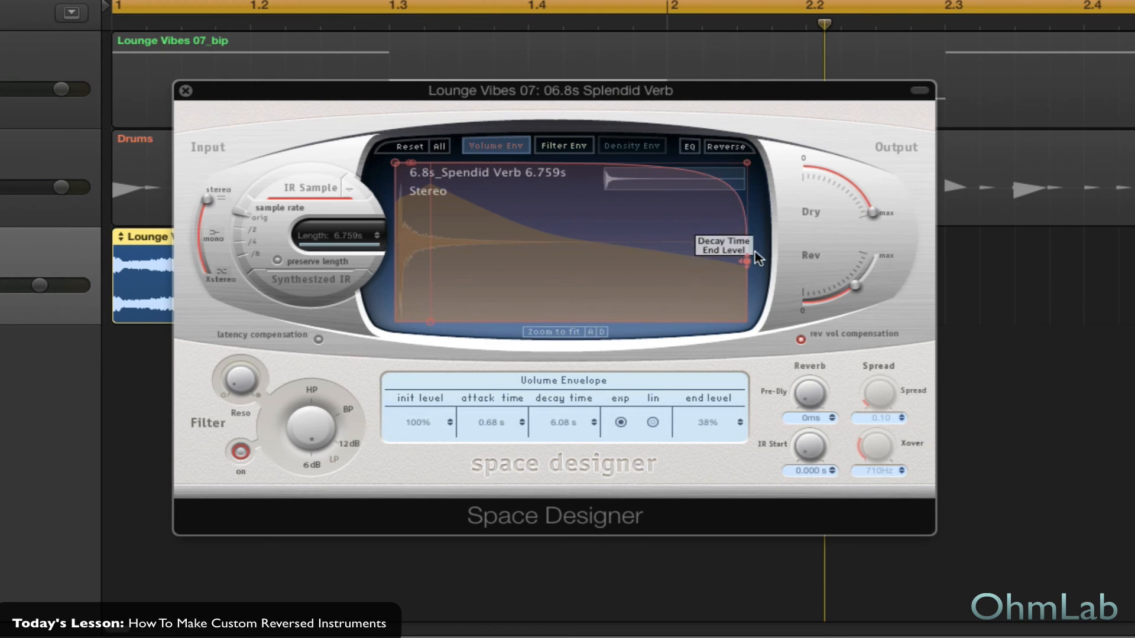
- Shape the filter envelope with 1449 Hz init level, 2.90 s attack, 2891 Hz break level and 3.86 s decay
{"action": "left_click", "coordinate": [563, 145]}
{"action": "left_click_drag", "start_coordinate": [429, 188], "coordinate": [458, 184]}
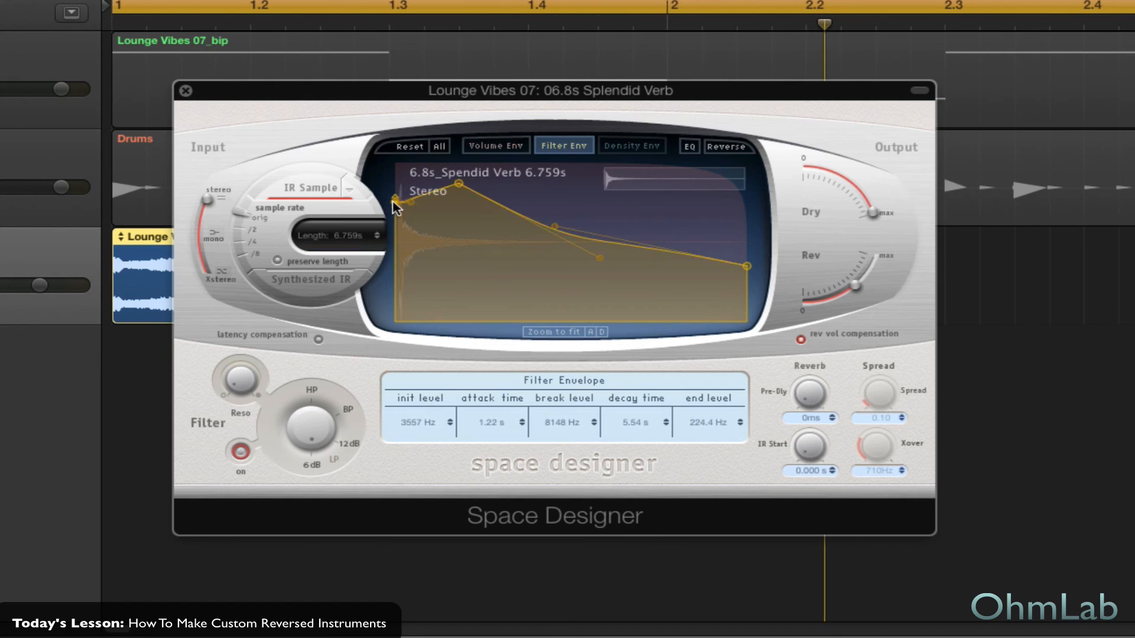
{"action": "mouse_move", "coordinate": [396, 203]}
{"action": "left_mouse_down"}
{"action": "mouse_move", "coordinate": [400, 236]}
{"action": "mouse_move", "coordinate": [396, 224]}
{"action": "left_mouse_up"}
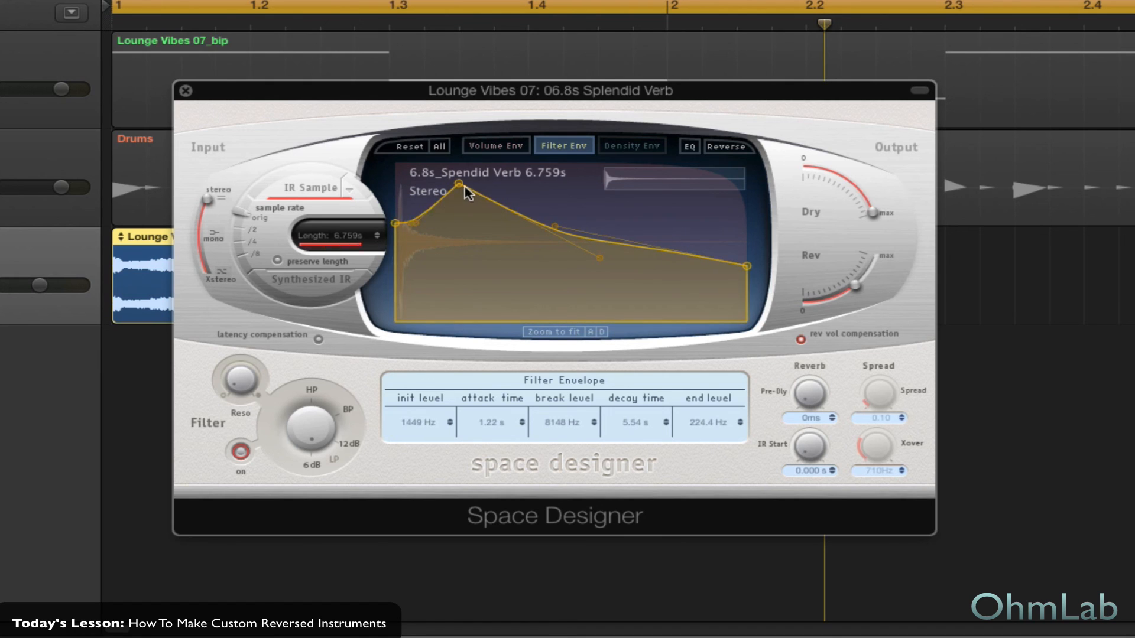
{"action": "left_click_drag", "start_coordinate": [458, 184], "coordinate": [547, 210]}
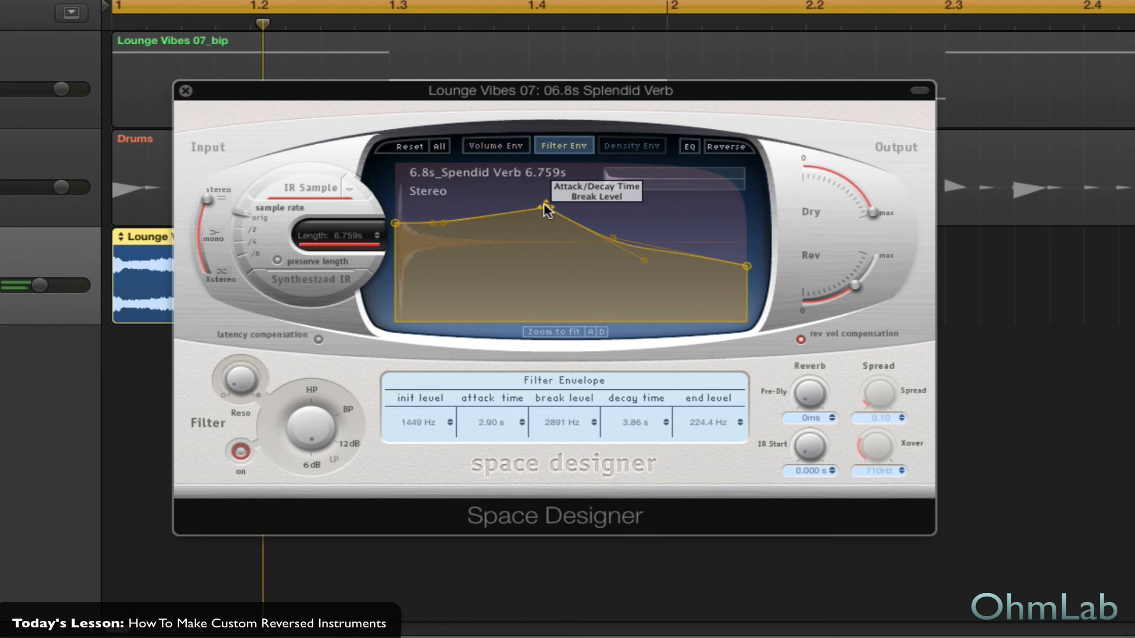
- Cut the low frequencies in the second Space Designer's EQ with the low shelf at about 450 Hz and -9.333 dB
{"action": "left_click", "coordinate": [692, 145]}
{"action": "left_click_drag", "start_coordinate": [411, 271], "coordinate": [406, 279]}
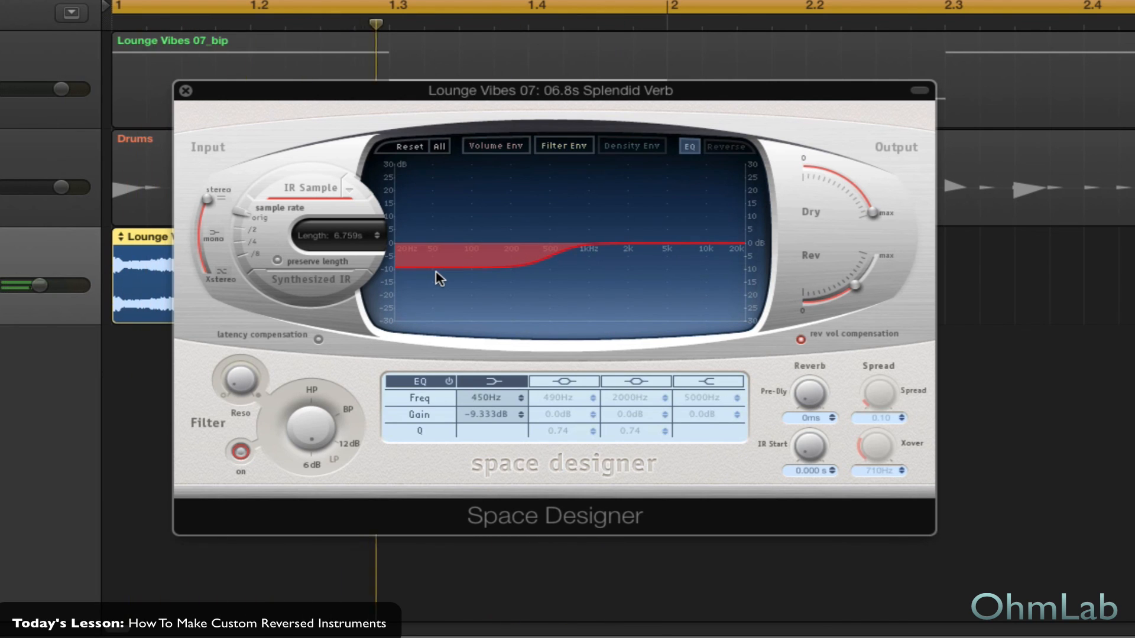
- Set the volume envelope's attack to 2.12 s with 4.64 s decay, and the pre-delay to 36 ms
{"action": "left_click", "coordinate": [497, 148]}
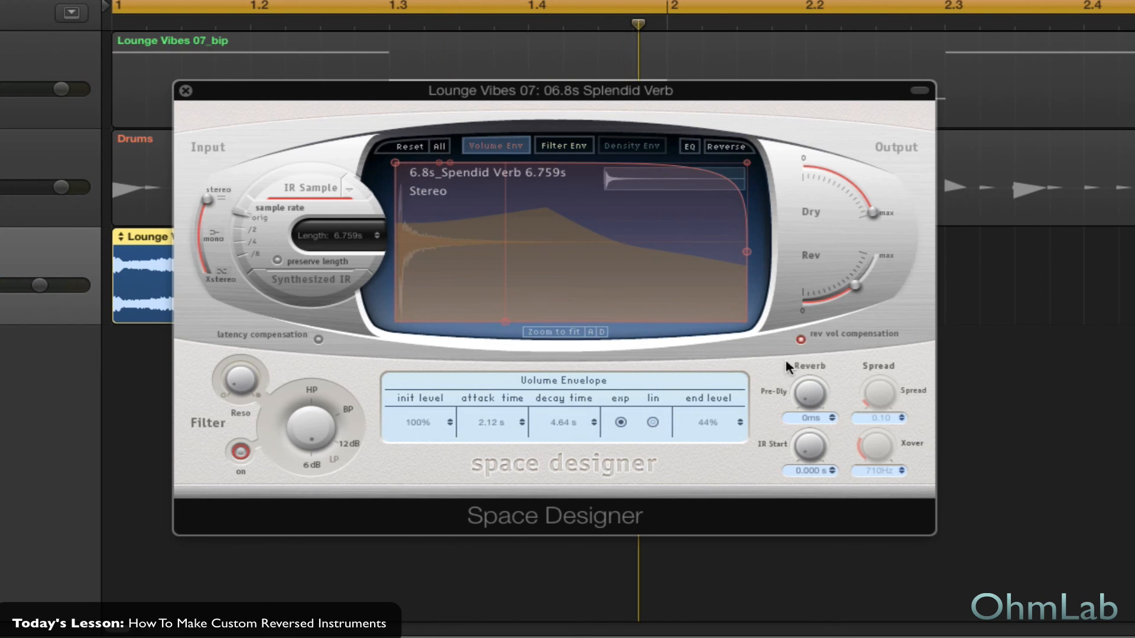
{"action": "left_click_drag", "start_coordinate": [812, 366], "coordinate": [814, 366]}
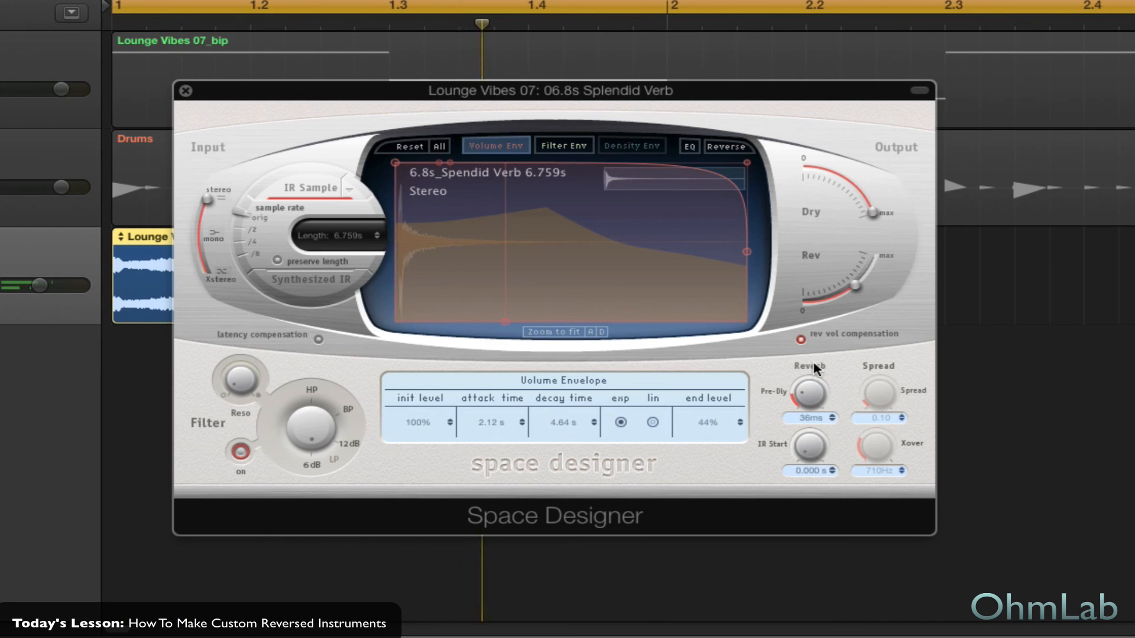
- Lower the second Space Designer's dry output to a small amount and close the plug-in
{"action": "left_click_drag", "start_coordinate": [879, 209], "coordinate": [838, 173]}
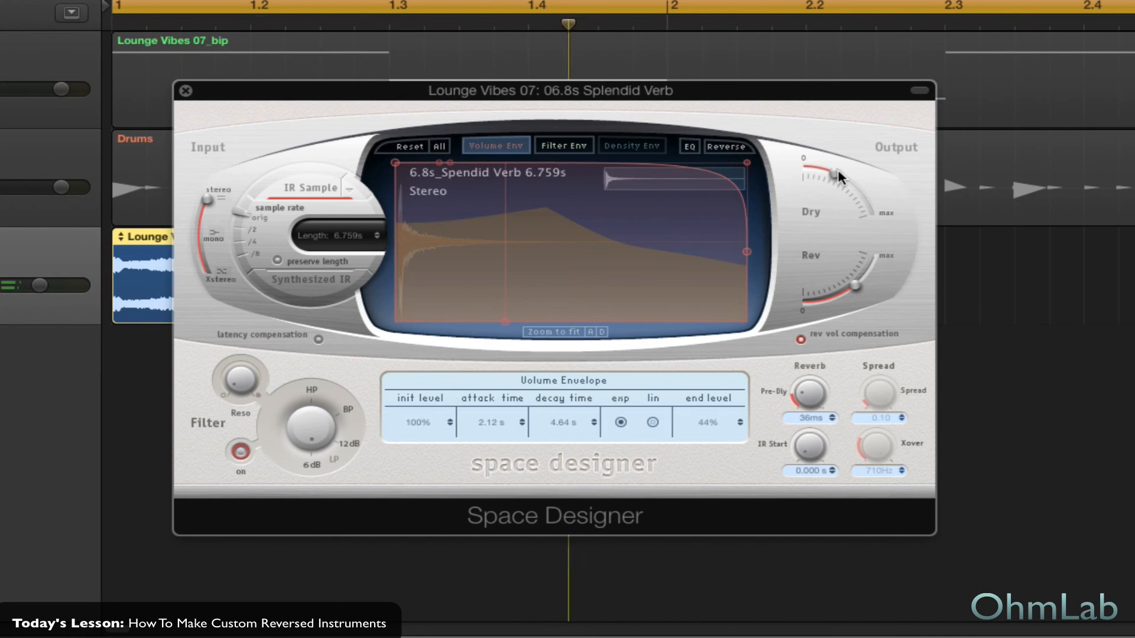
{"action": "left_click_drag", "start_coordinate": [840, 175], "coordinate": [835, 172]}
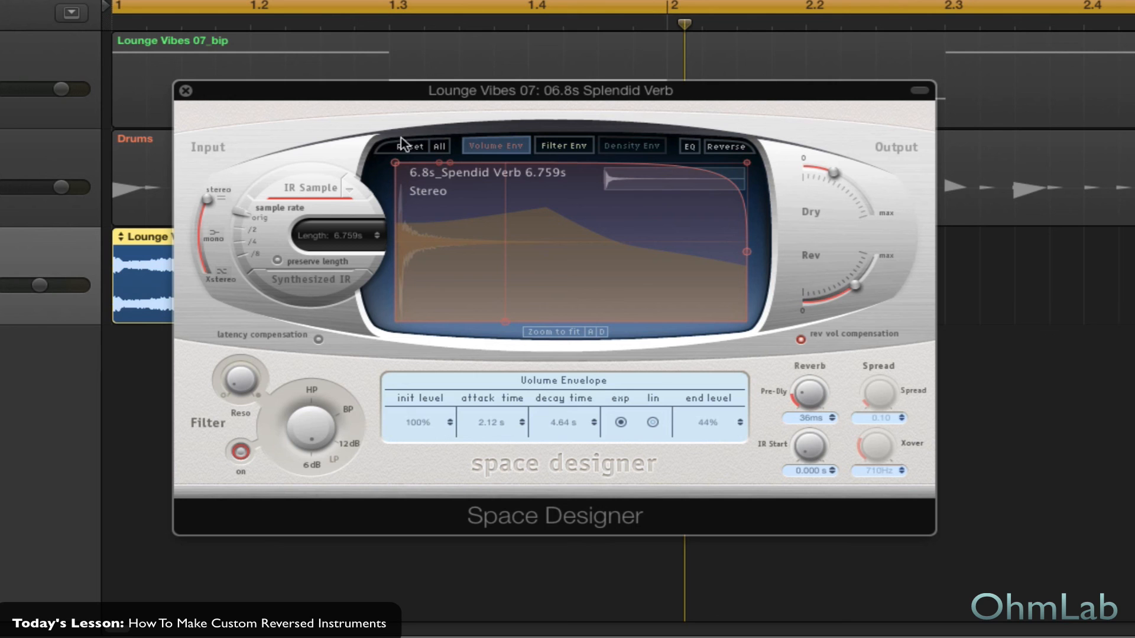
{"action": "left_click", "coordinate": [186, 91]}
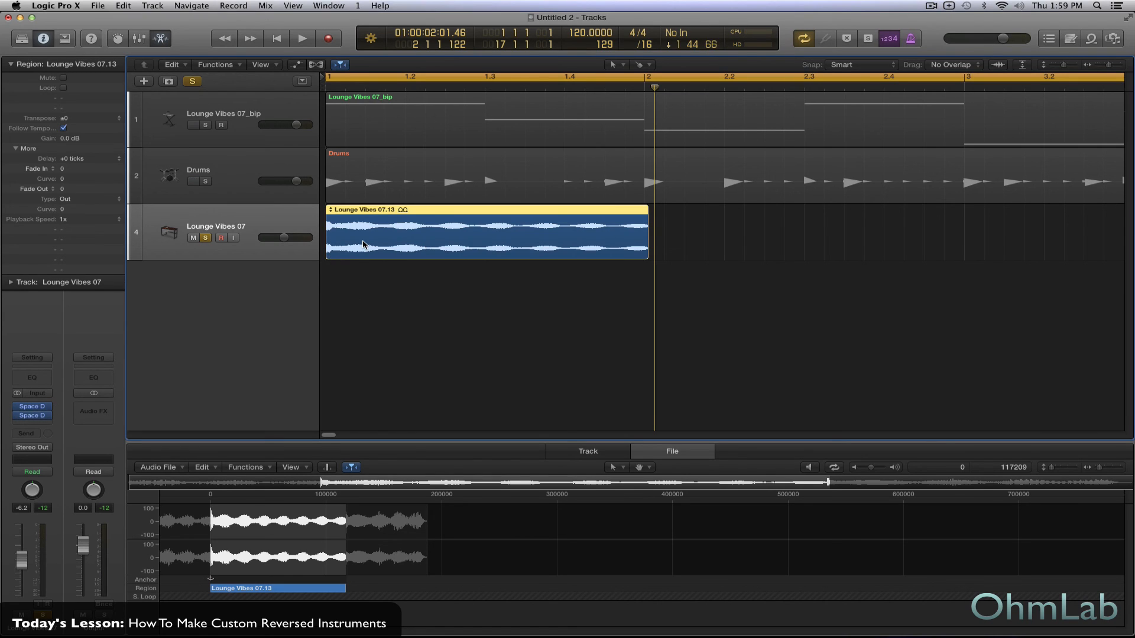
- Bounce the Lounge Vibes 07.13 region in place to a new track, leaving the source and including the audio tail
{"action": "right_click", "coordinate": [419, 237]}
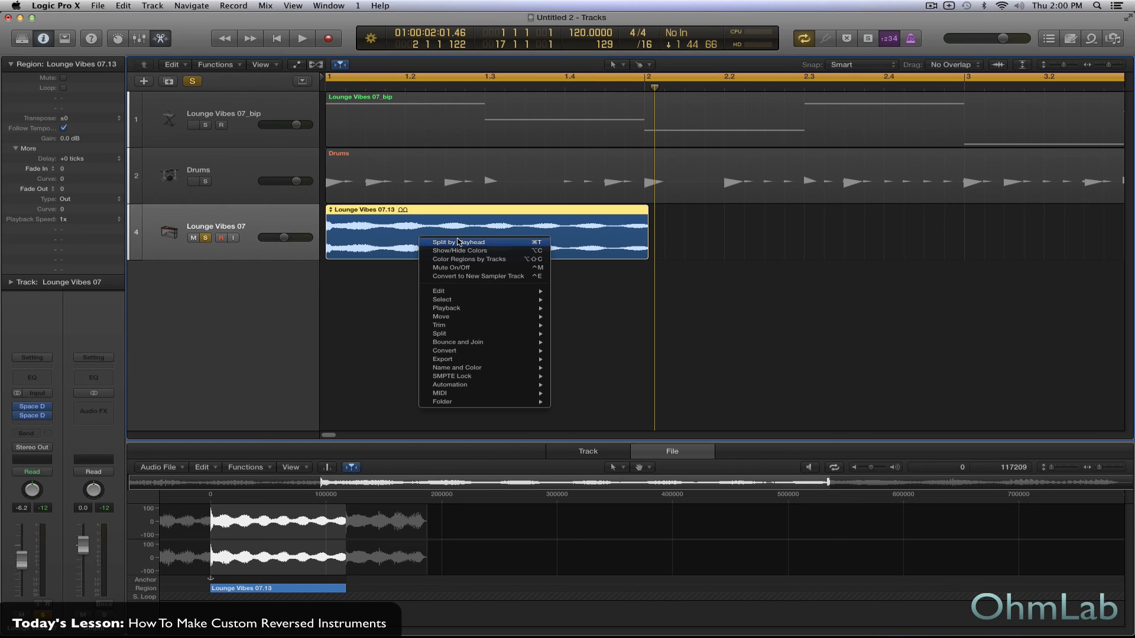
{"action": "mouse_move", "coordinate": [476, 342]}
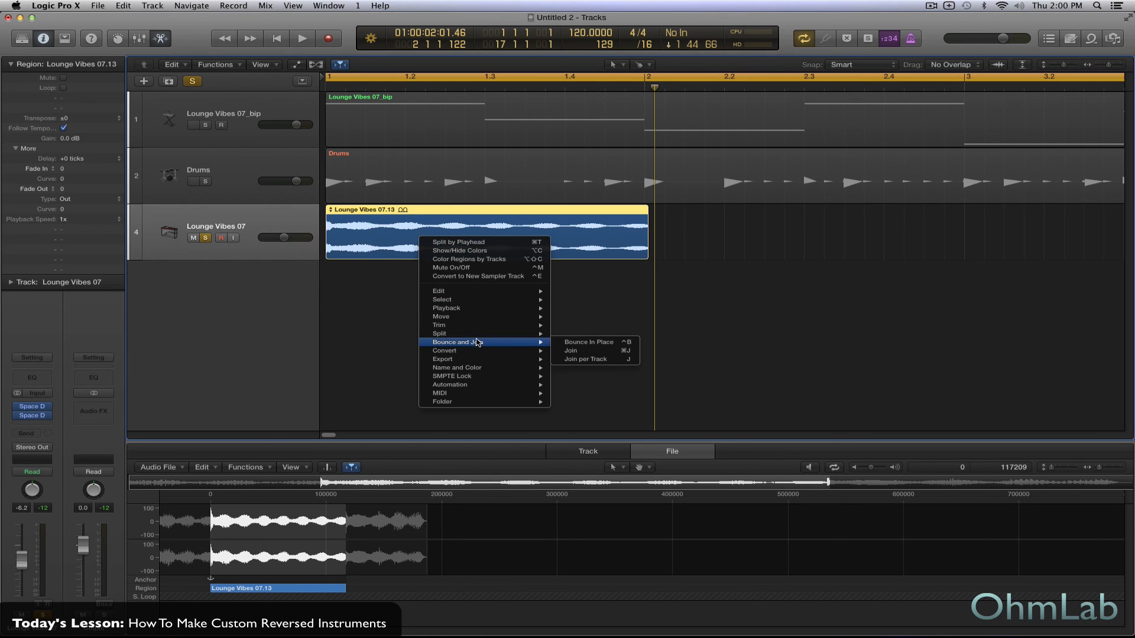
{"action": "left_click", "coordinate": [584, 341]}
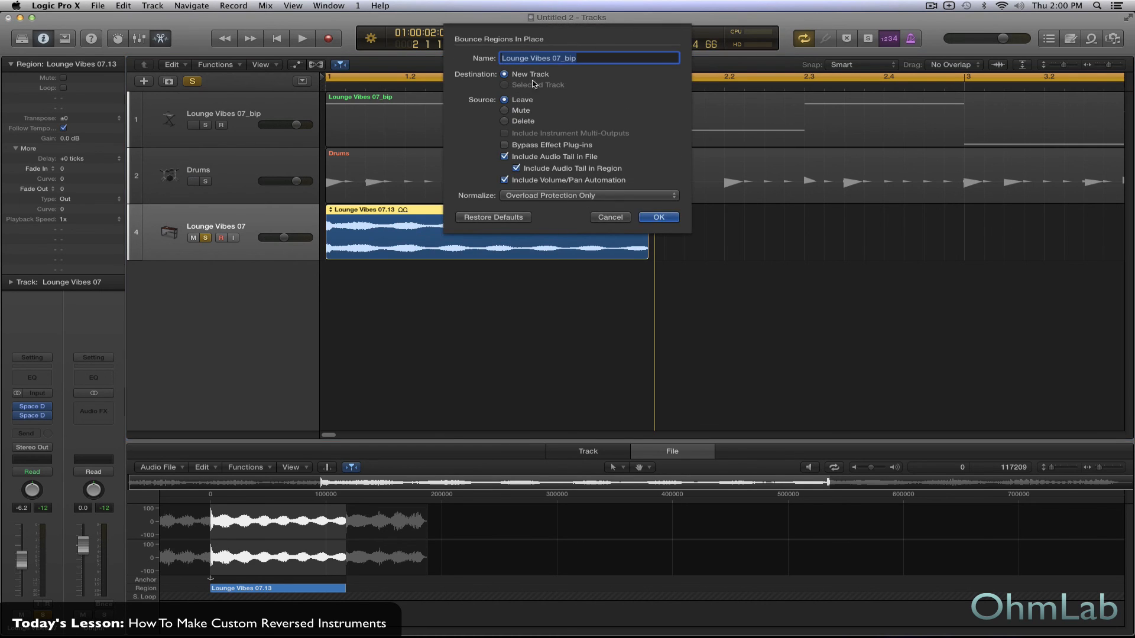
{"action": "left_click", "coordinate": [658, 218]}
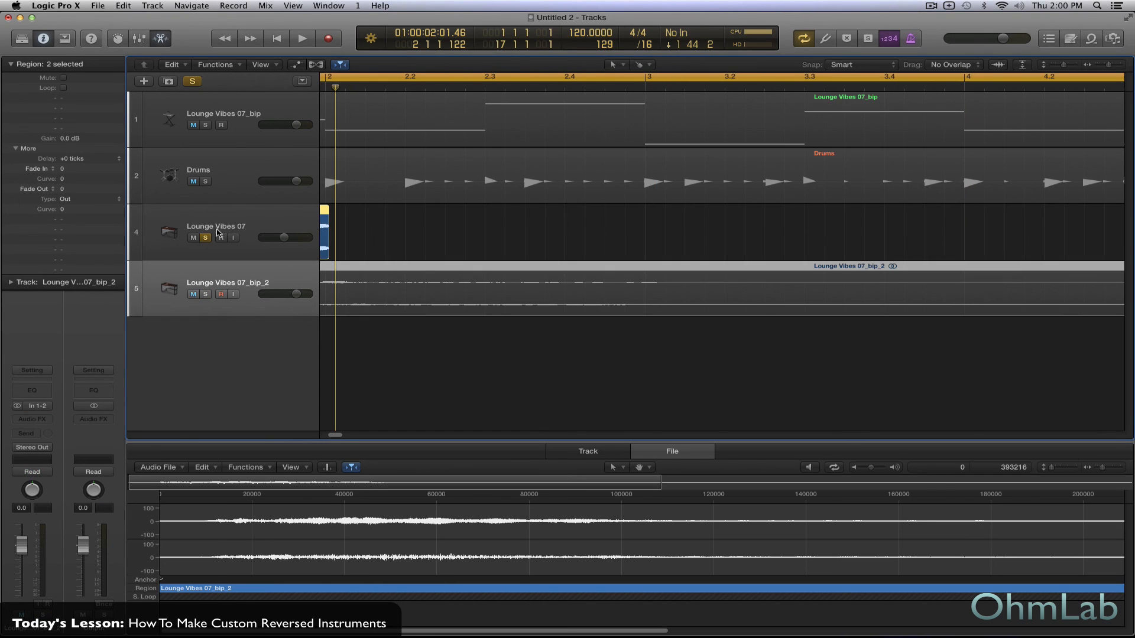
- Solo the bounced Lounge Vibes 07_bip_2 track and audition it from the beginning of the project
{"action": "left_click", "coordinate": [239, 275]}
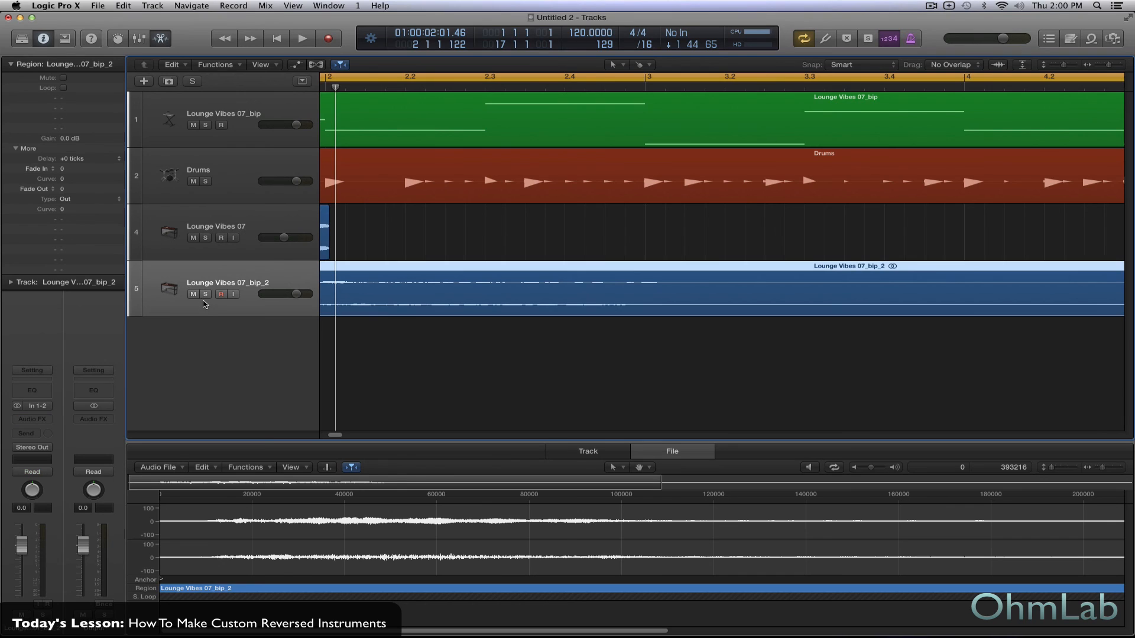
{"action": "left_click", "coordinate": [206, 295]}
{"action": "key", "text": "Return"}
{"action": "key", "text": "space"}
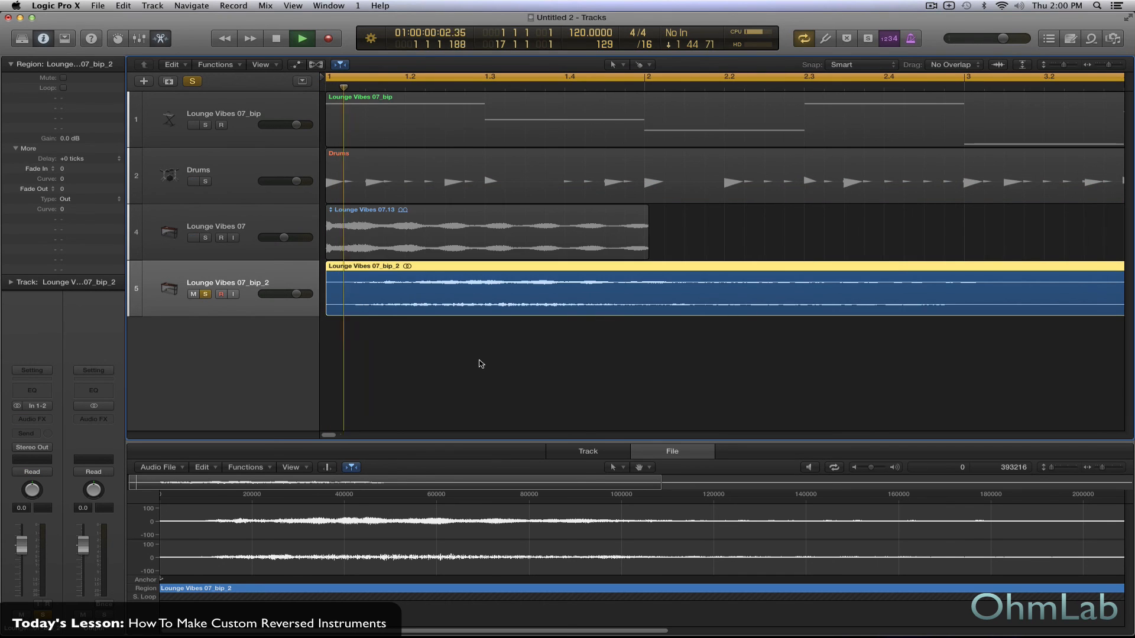
{"action": "key", "text": "super+Left"}
{"action": "key", "text": "super+Left"}
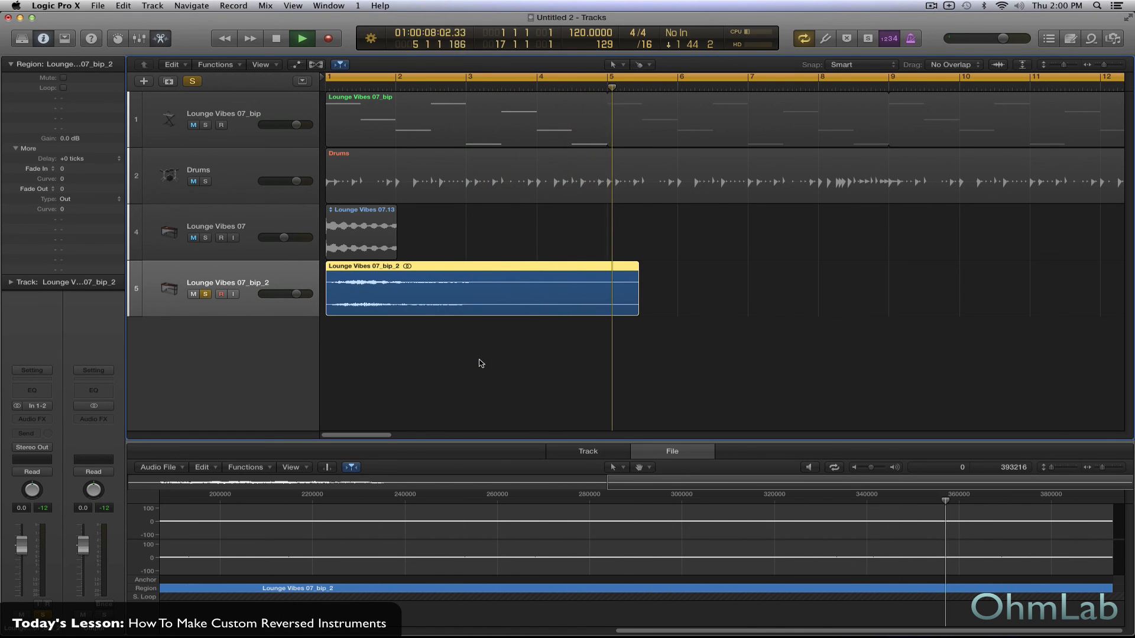
{"action": "key", "text": "space"}
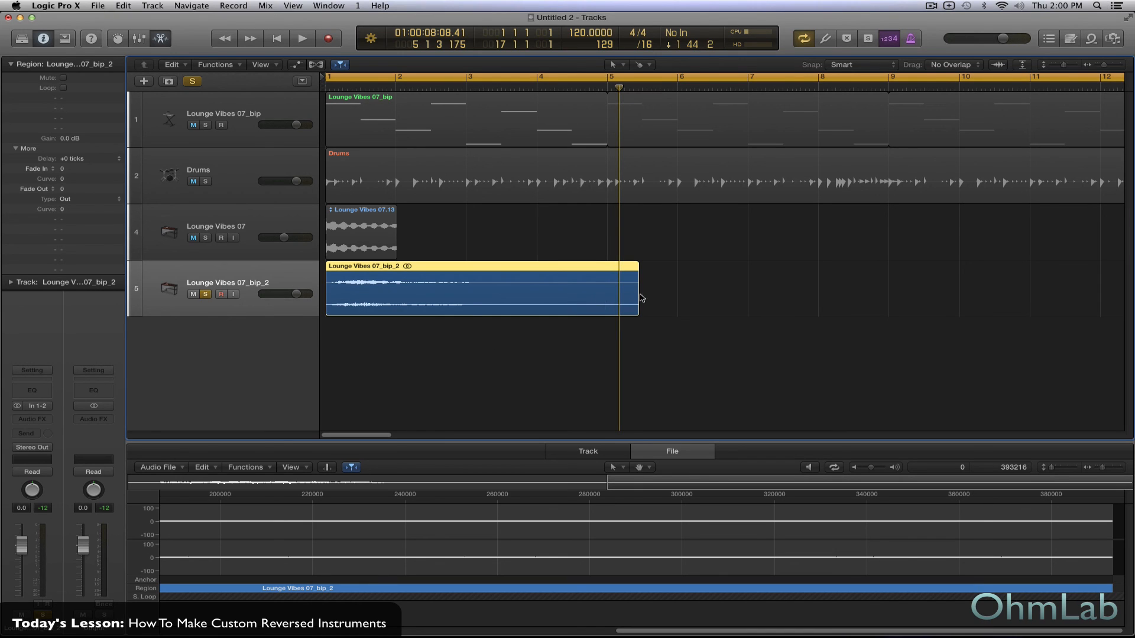
- Trim the end of the bounced region back to bar 5 and audition its tail
{"action": "left_click_drag", "start_coordinate": [637, 295], "coordinate": [609, 297]}
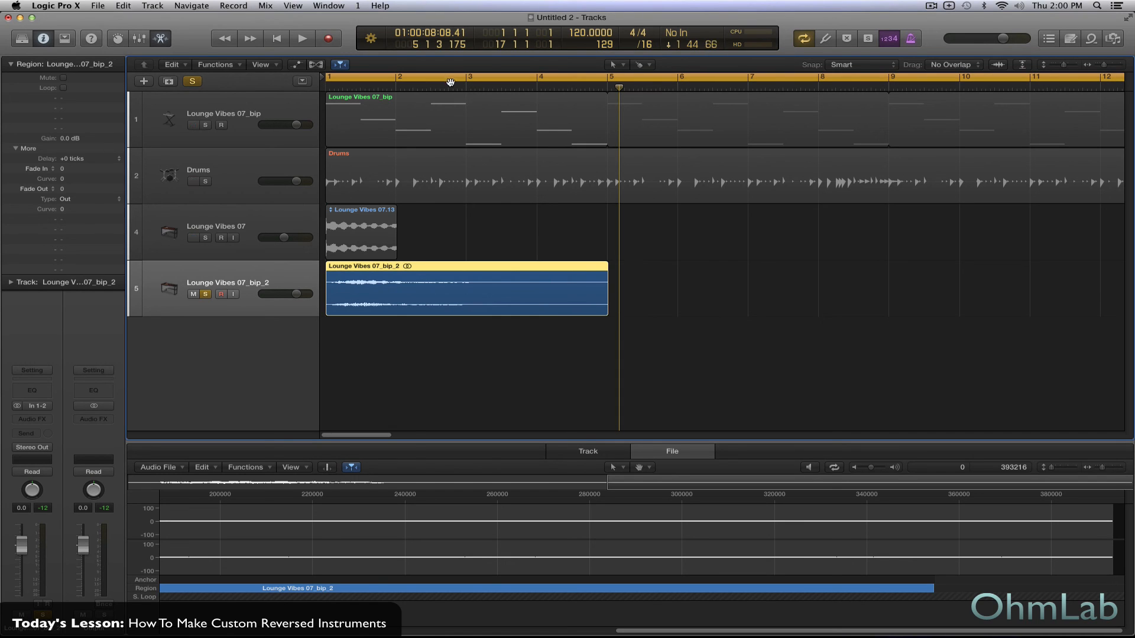
{"action": "double_click", "coordinate": [452, 88]}
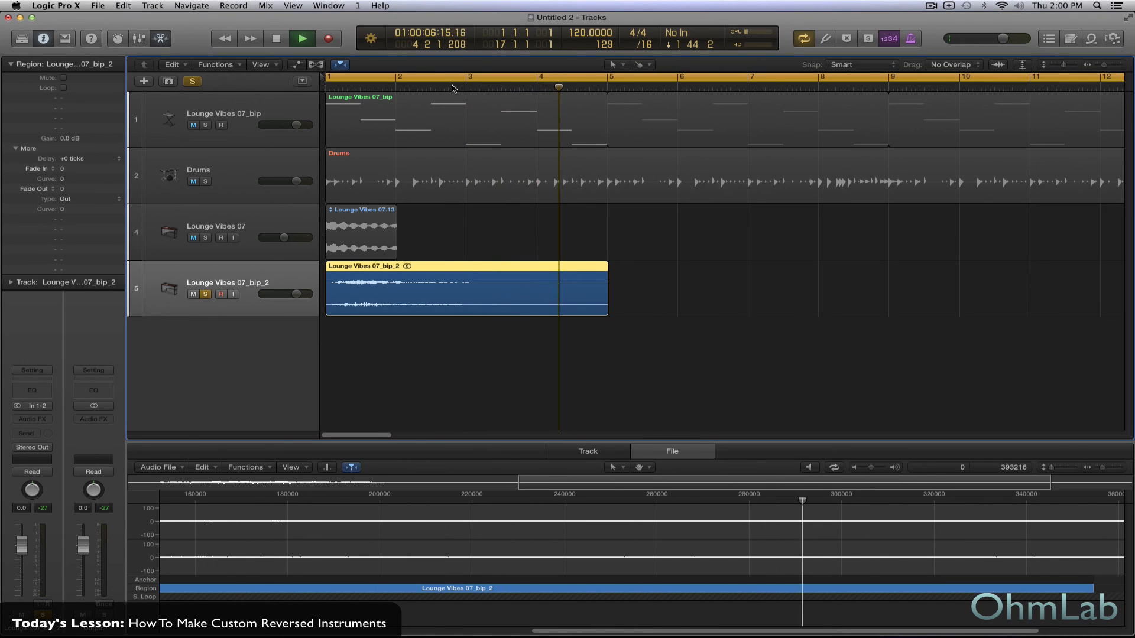
{"action": "key", "text": "space"}
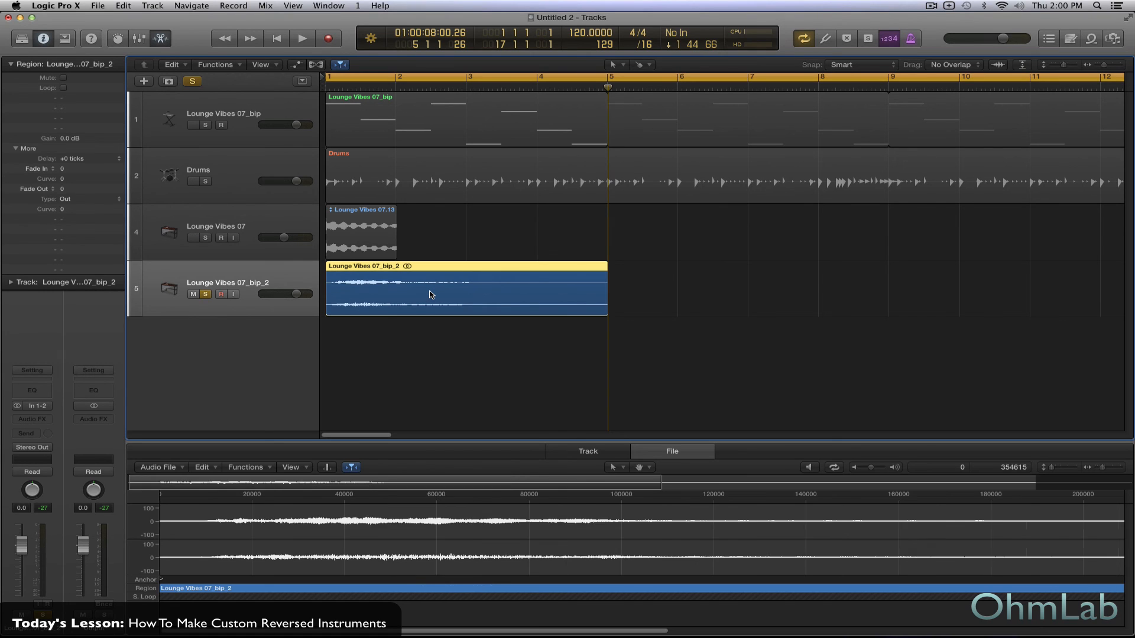
- Normalize the bounced Lounge Vibes 07_bip_2 audio file and play the region back
{"action": "key", "text": "e"}
{"action": "double_click", "coordinate": [431, 294]}
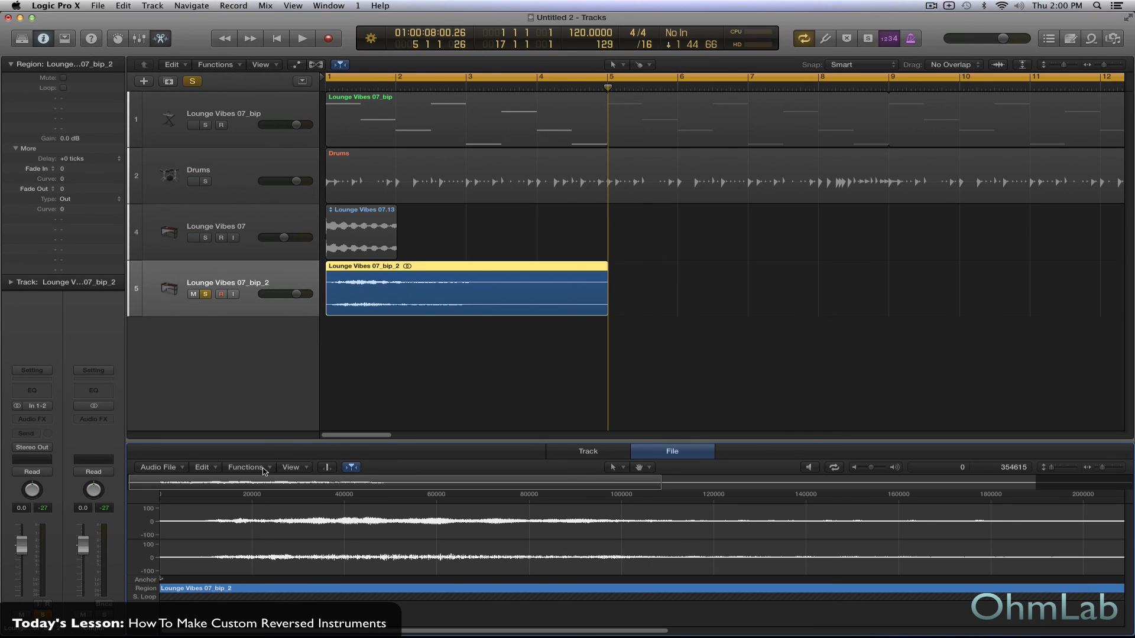
{"action": "left_click", "coordinate": [264, 468]}
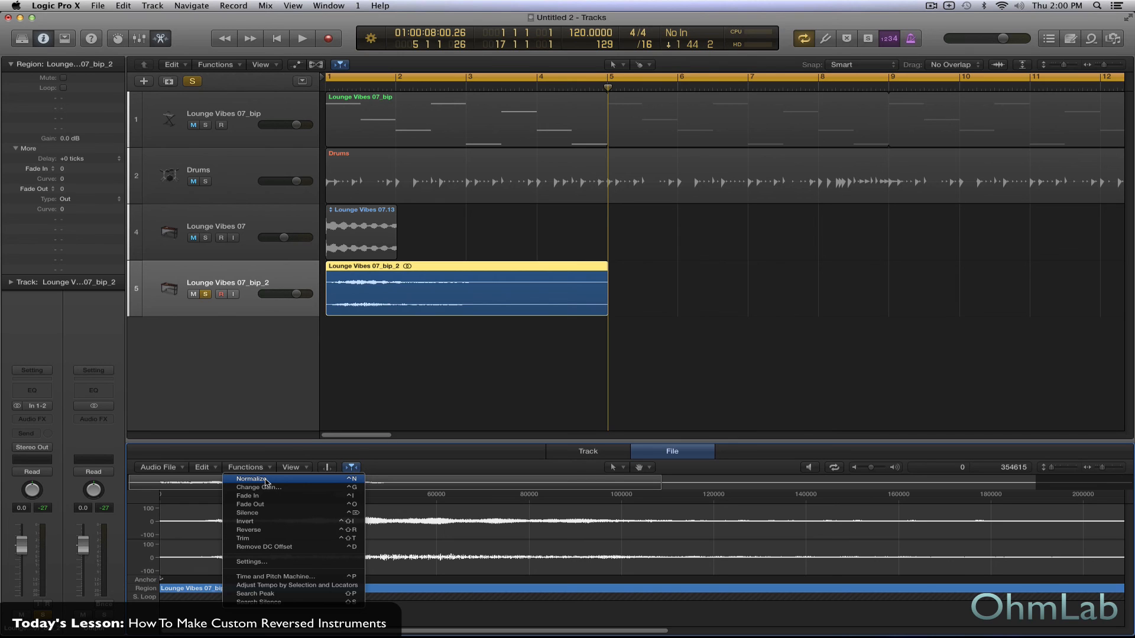
{"action": "left_click", "coordinate": [265, 480]}
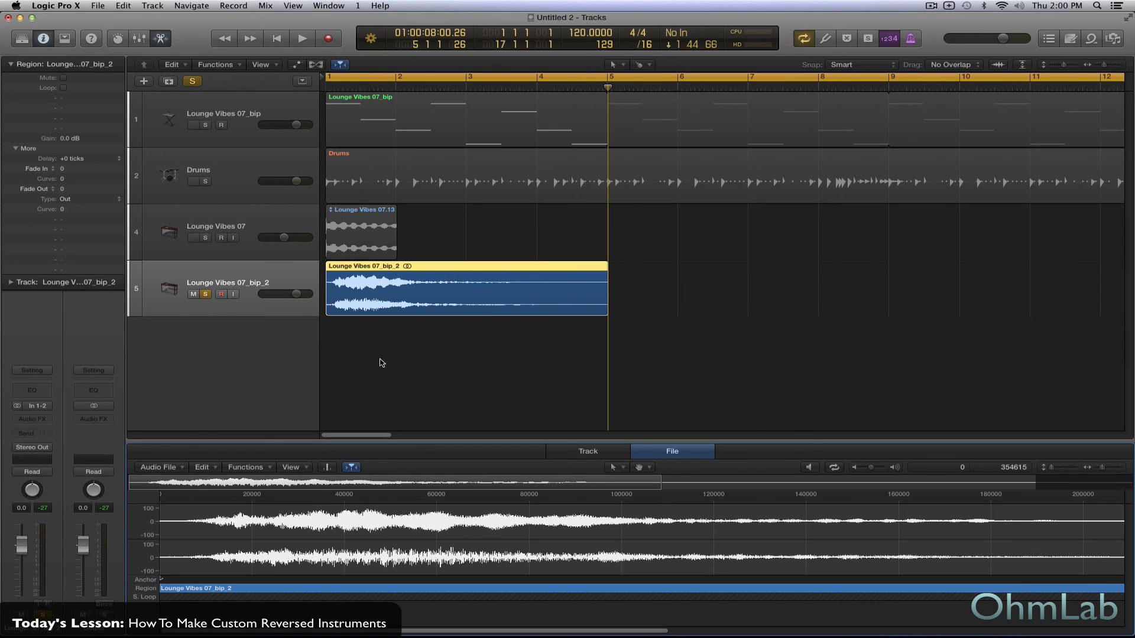
{"action": "key", "text": "space"}
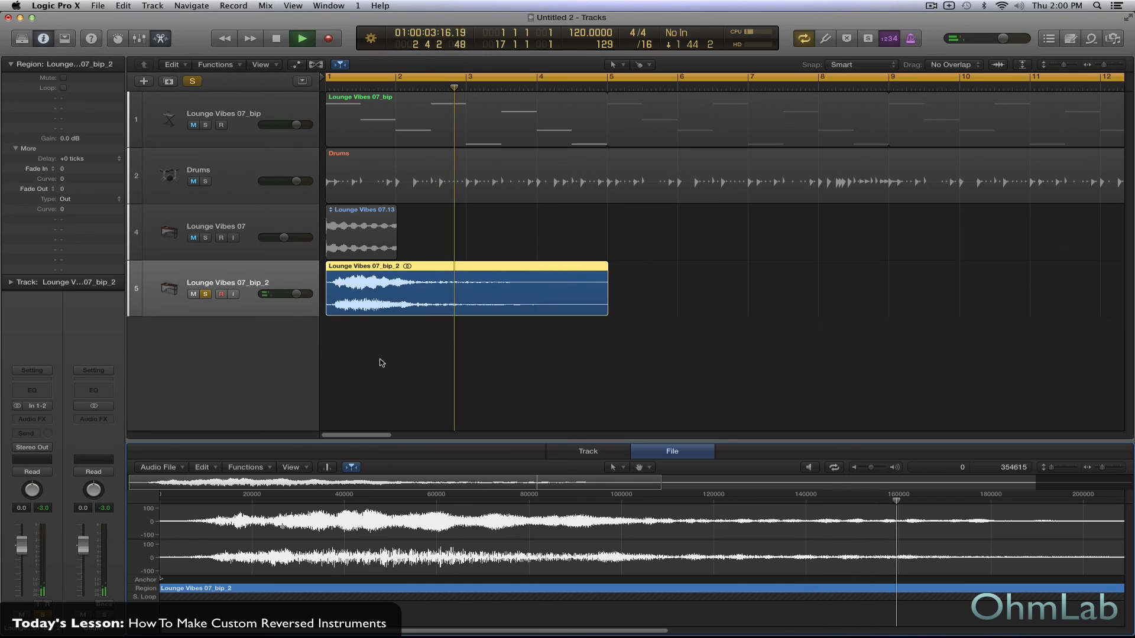
{"action": "key", "text": "space"}
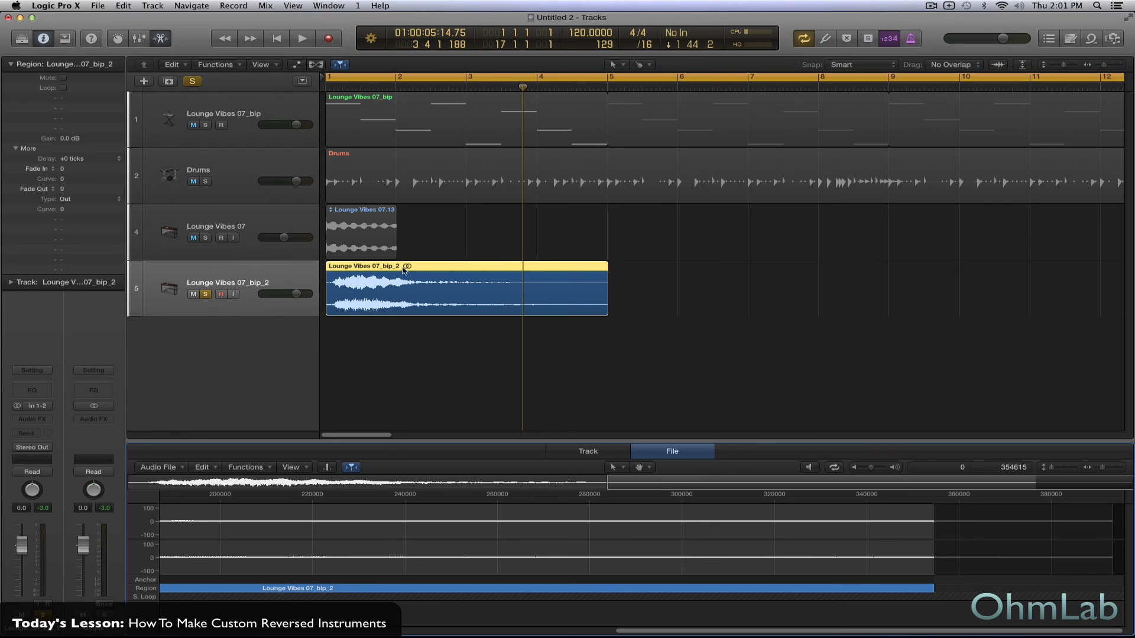
- Audition the bounced region repeatedly from within bar 1 and place the playhead at beat 4 of bar 1
{"action": "left_click", "coordinate": [369, 88]}
{"action": "key", "text": "space"}
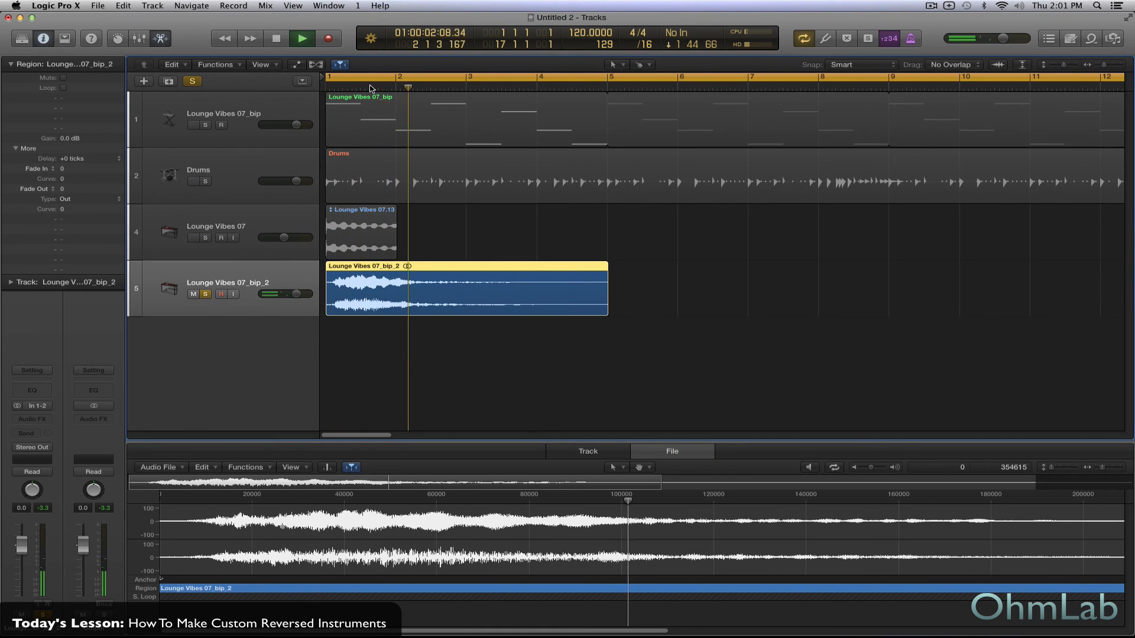
{"action": "left_click", "coordinate": [372, 88]}
{"action": "left_click", "coordinate": [366, 87]}
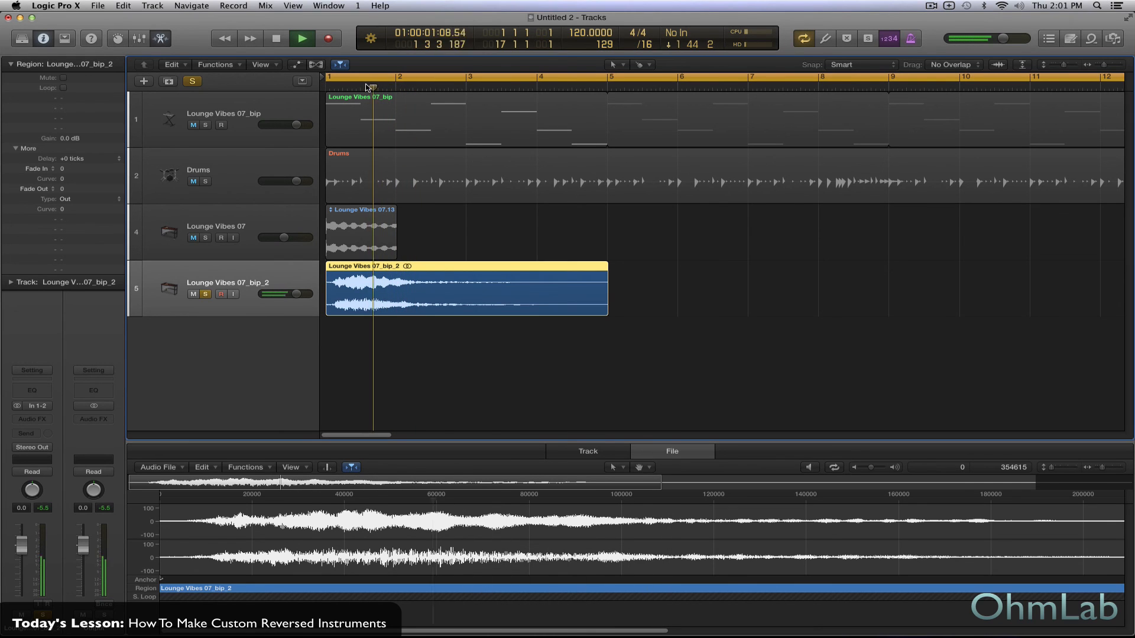
{"action": "left_click", "coordinate": [359, 86]}
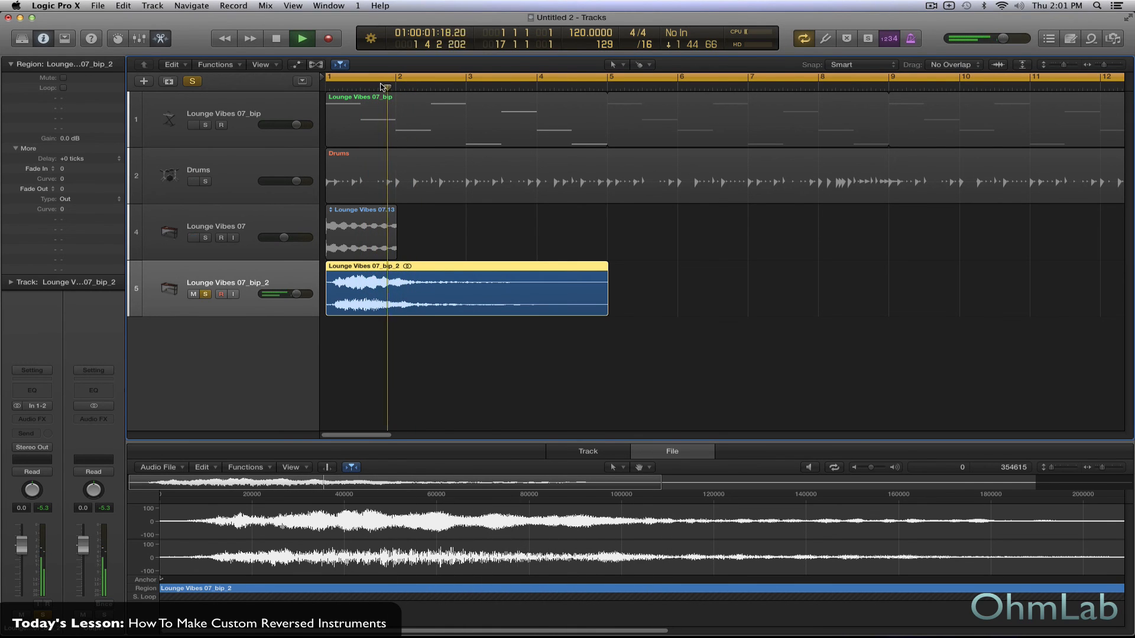
{"action": "key", "text": "space"}
{"action": "left_click", "coordinate": [375, 87]}
{"action": "key", "text": "space"}
{"action": "left_click", "coordinate": [375, 87]}
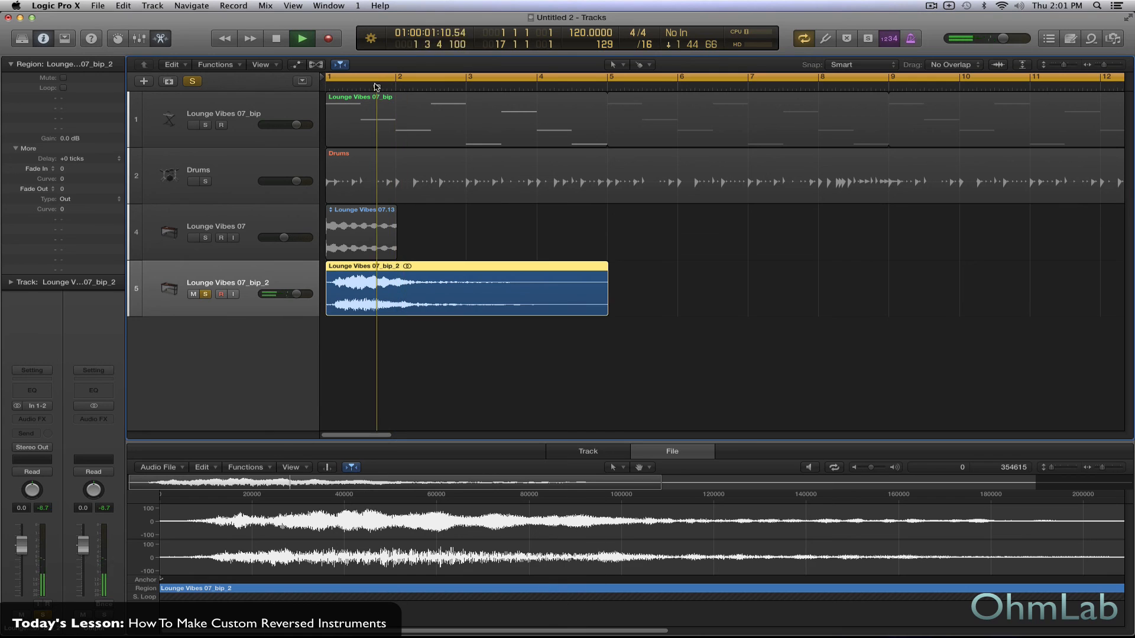
{"action": "key", "text": "space"}
{"action": "left_click", "coordinate": [375, 87]}
- Cut away the part of the region before the playhead and audition the remainder moved to bar 1
{"action": "right_click", "coordinate": [432, 278]}
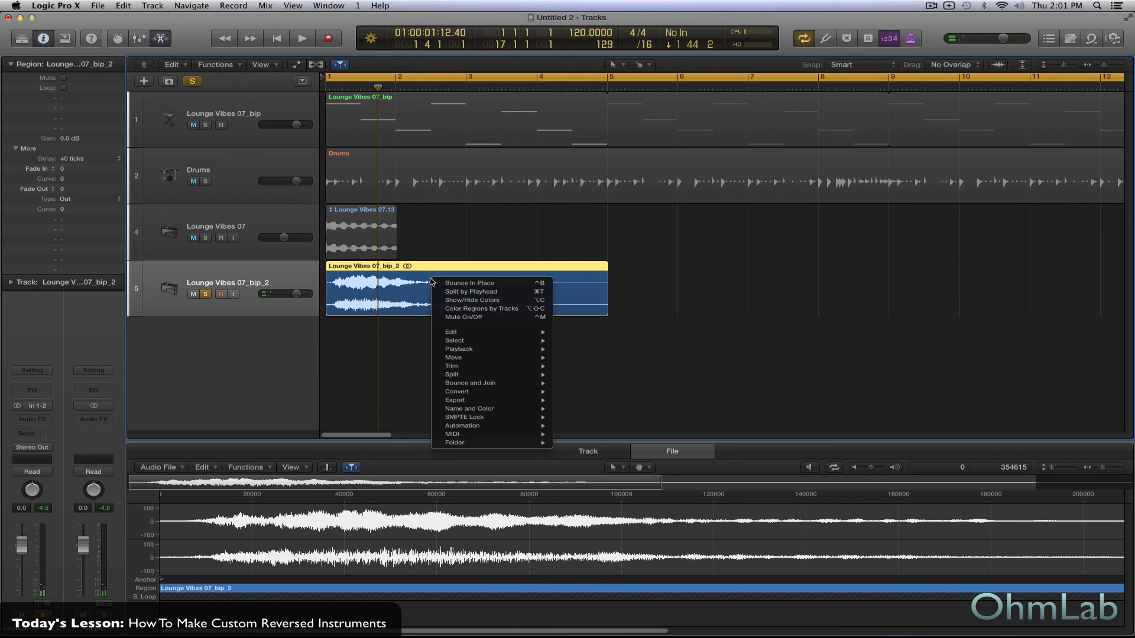
{"action": "left_click", "coordinate": [471, 292]}
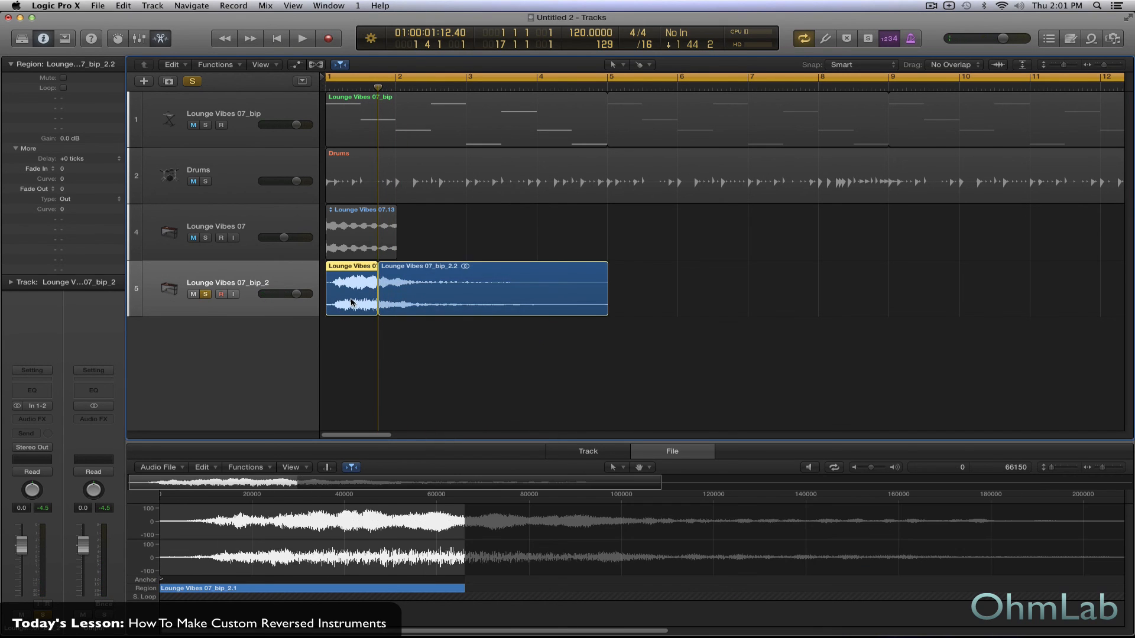
{"action": "key", "text": "Delete"}
{"action": "left_click_drag", "start_coordinate": [458, 278], "coordinate": [406, 278]}
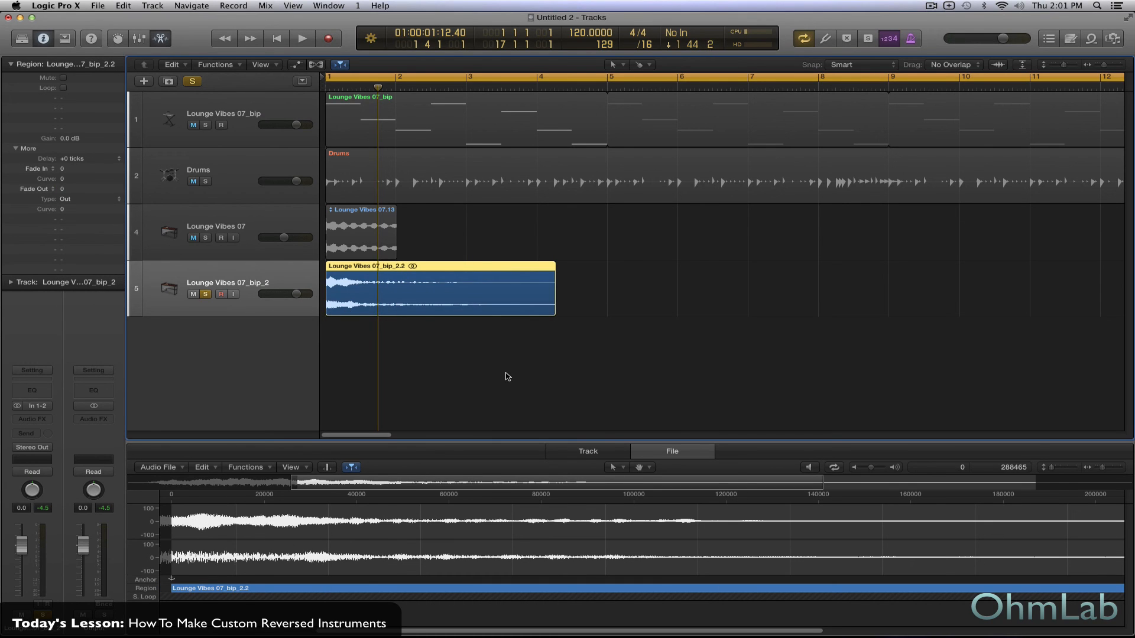
{"action": "key", "text": "space"}
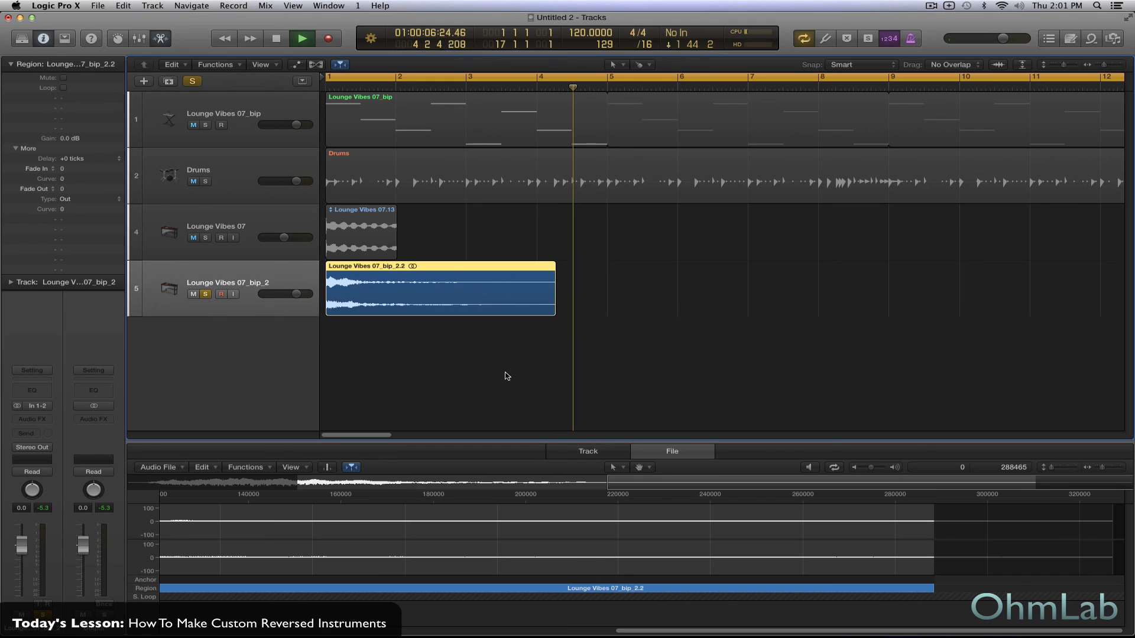
{"action": "key", "text": "space"}
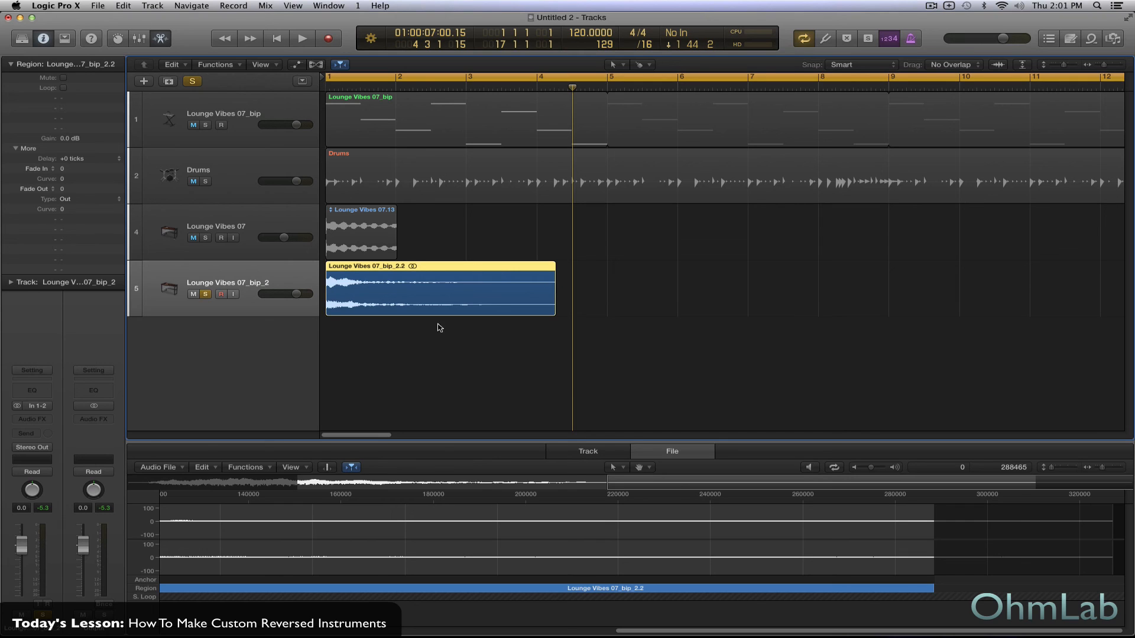
- Convert the trimmed region to a new sampler track named Lounge Vibes 07_bip_2, creating zones from regions
{"action": "right_click", "coordinate": [434, 294]}
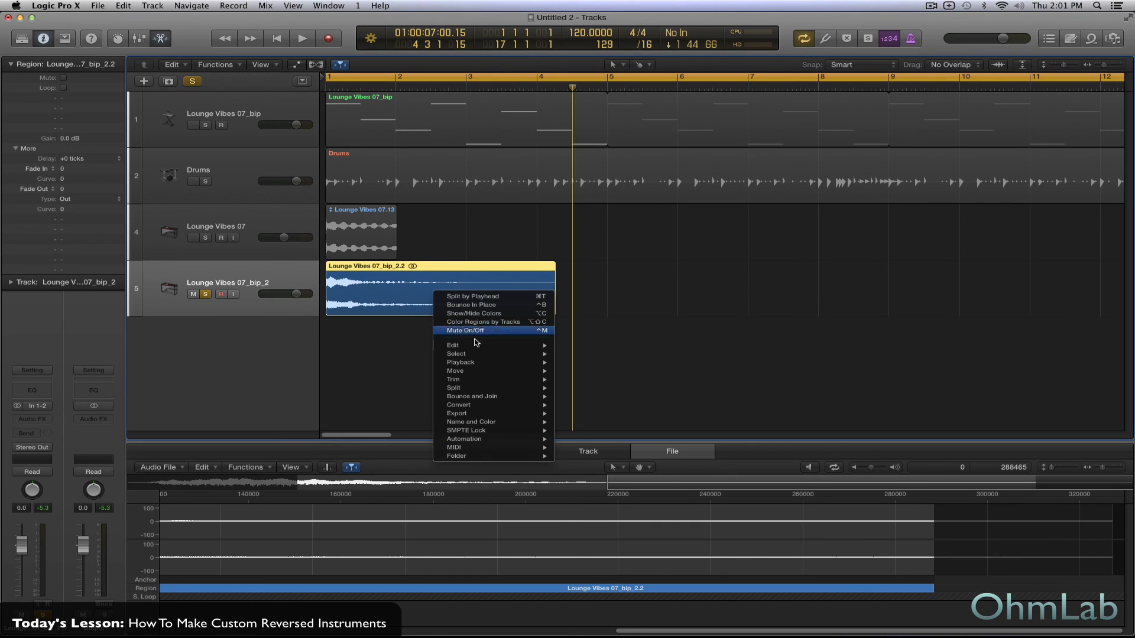
{"action": "mouse_move", "coordinate": [481, 365]}
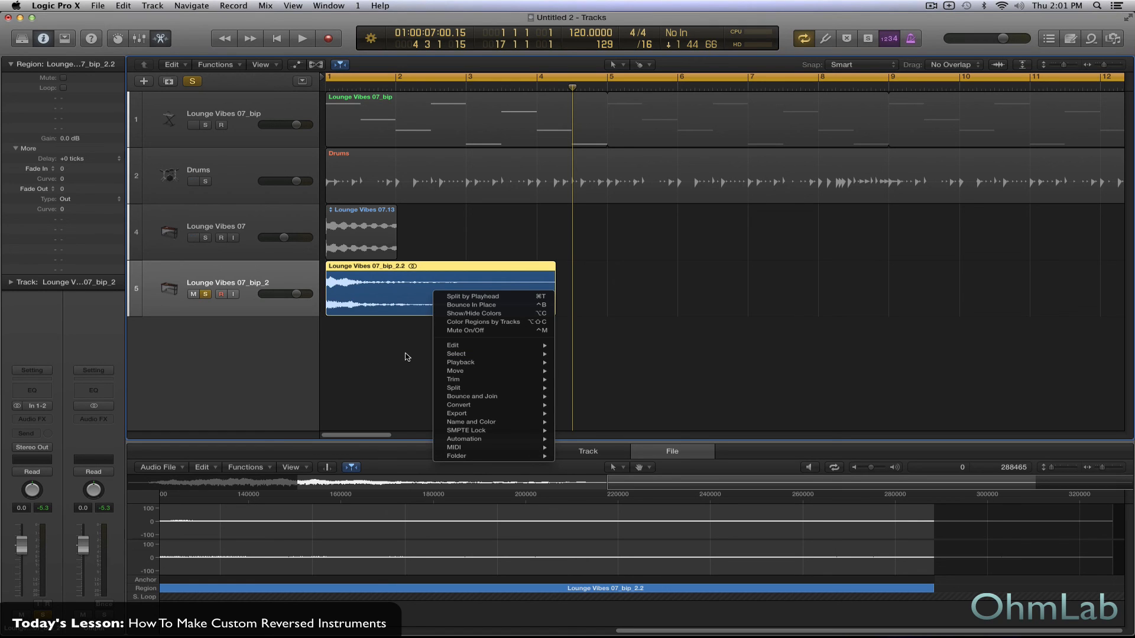
{"action": "right_click", "coordinate": [427, 297]}
{"action": "mouse_move", "coordinate": [473, 411]}
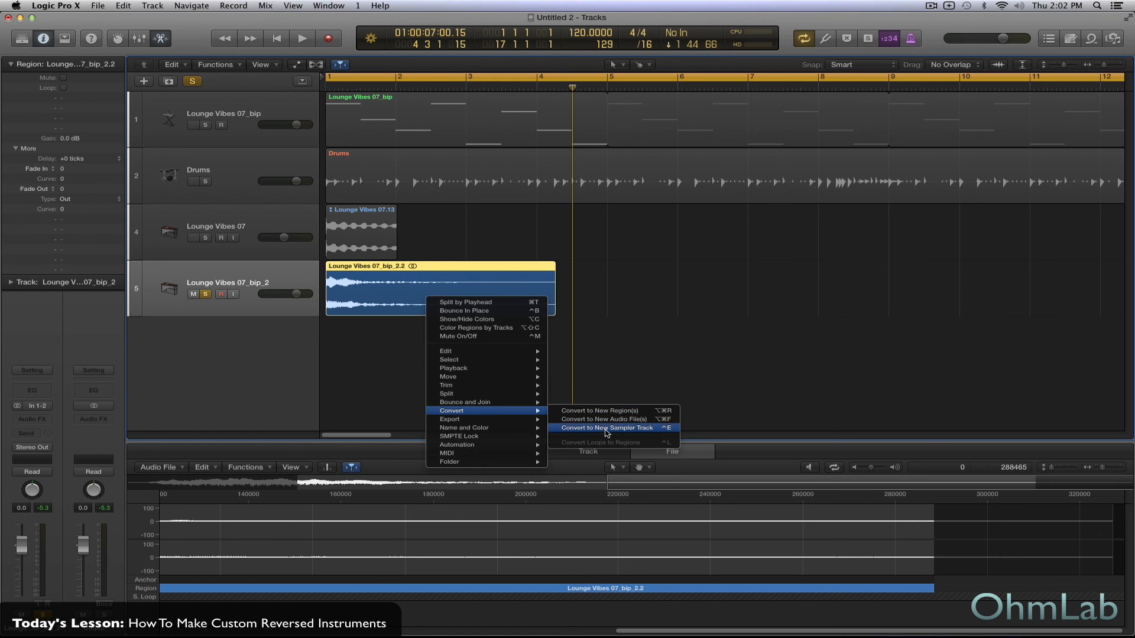
{"action": "left_click", "coordinate": [606, 429]}
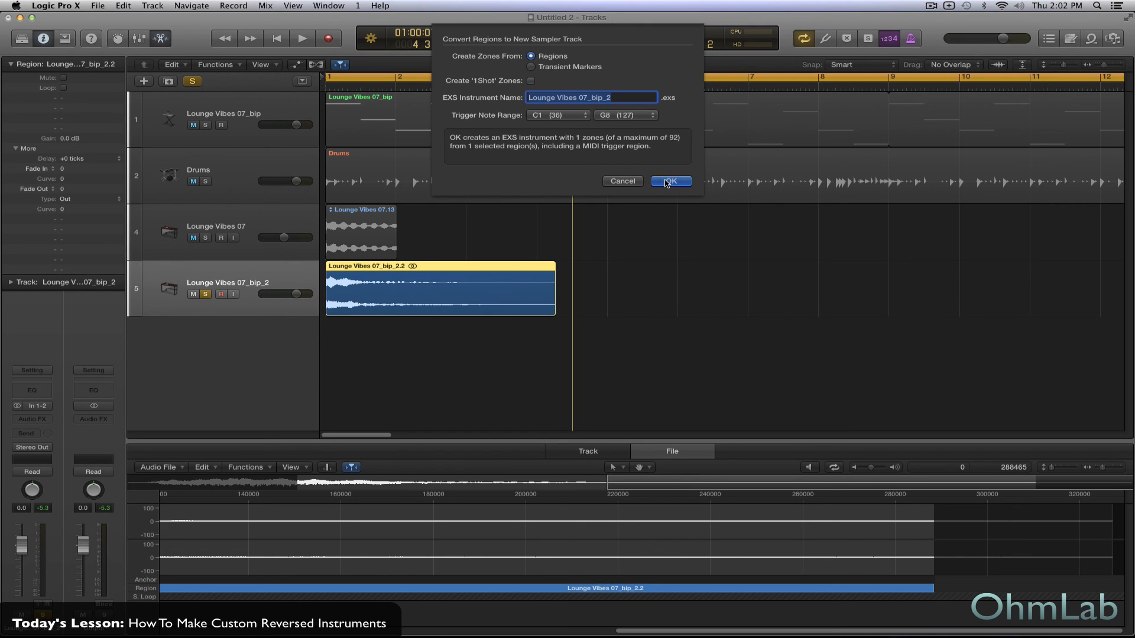
{"action": "left_click", "coordinate": [670, 181]}
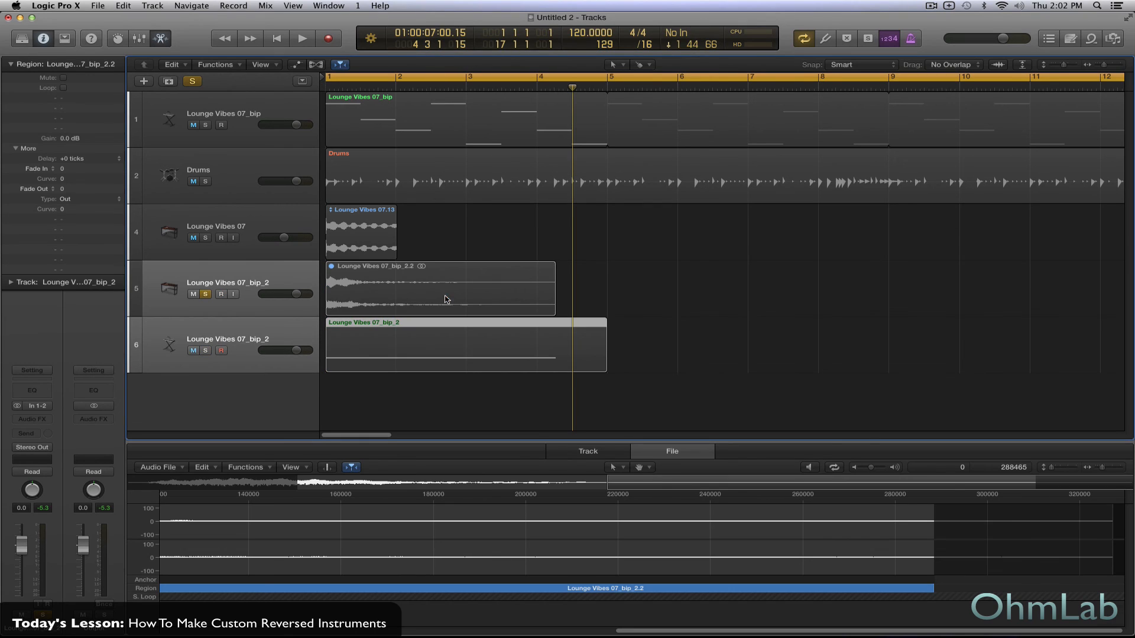
- Solo the new sampler track instead of the audio track and open its EXS24 instrument editor
{"action": "left_click", "coordinate": [206, 294]}
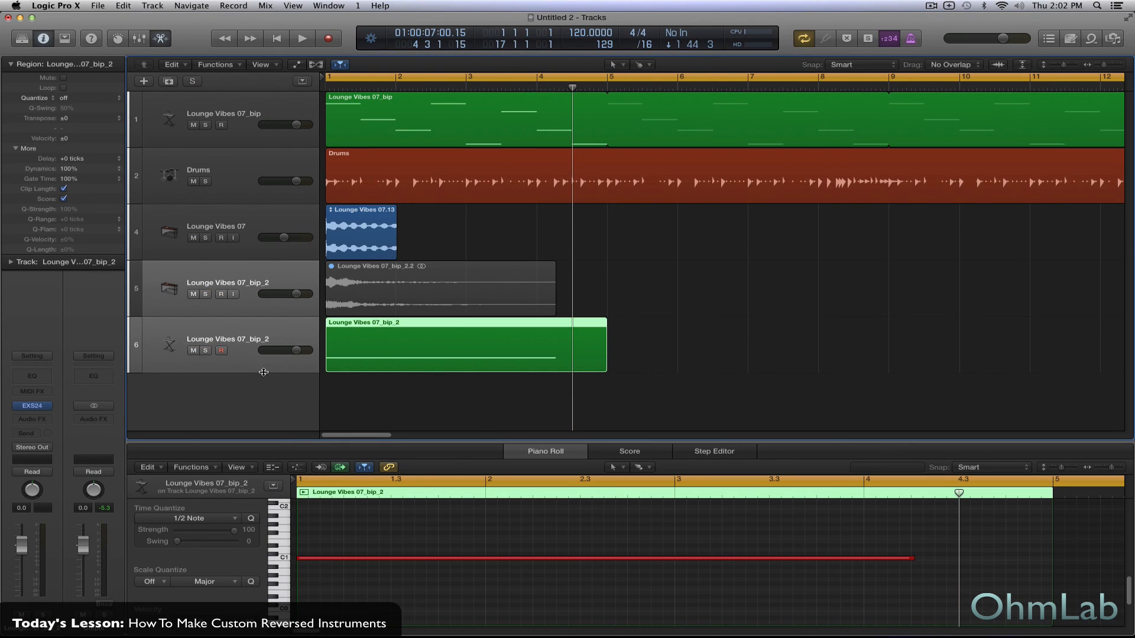
{"action": "left_click", "coordinate": [205, 350]}
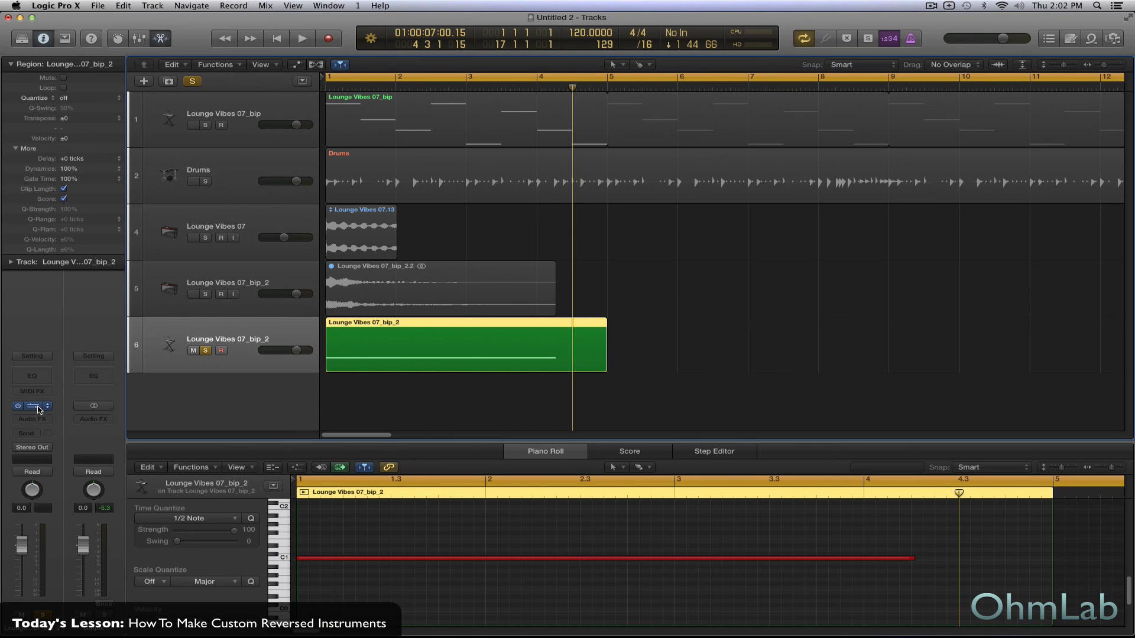
{"action": "left_click", "coordinate": [46, 405]}
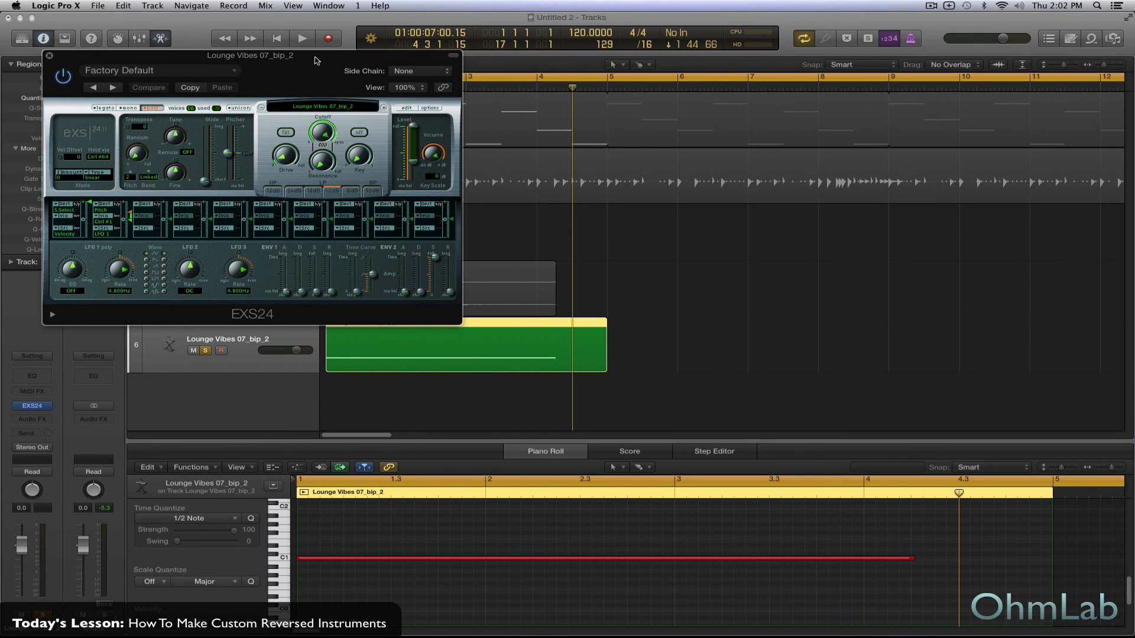
{"action": "left_click_drag", "start_coordinate": [316, 60], "coordinate": [473, 103]}
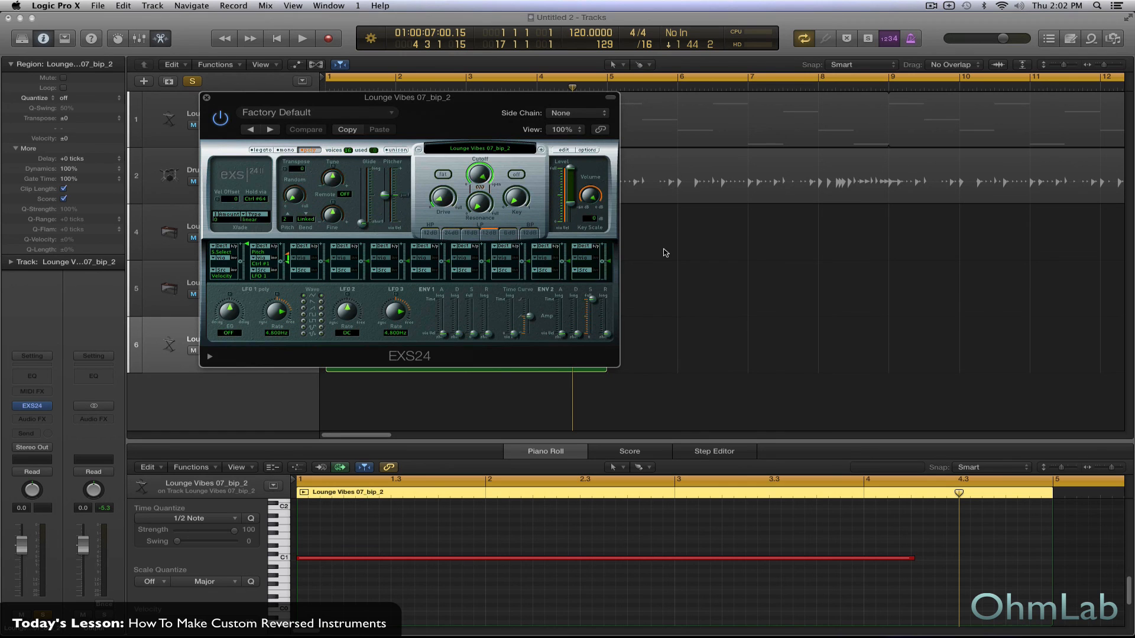
{"action": "left_click", "coordinate": [564, 149]}
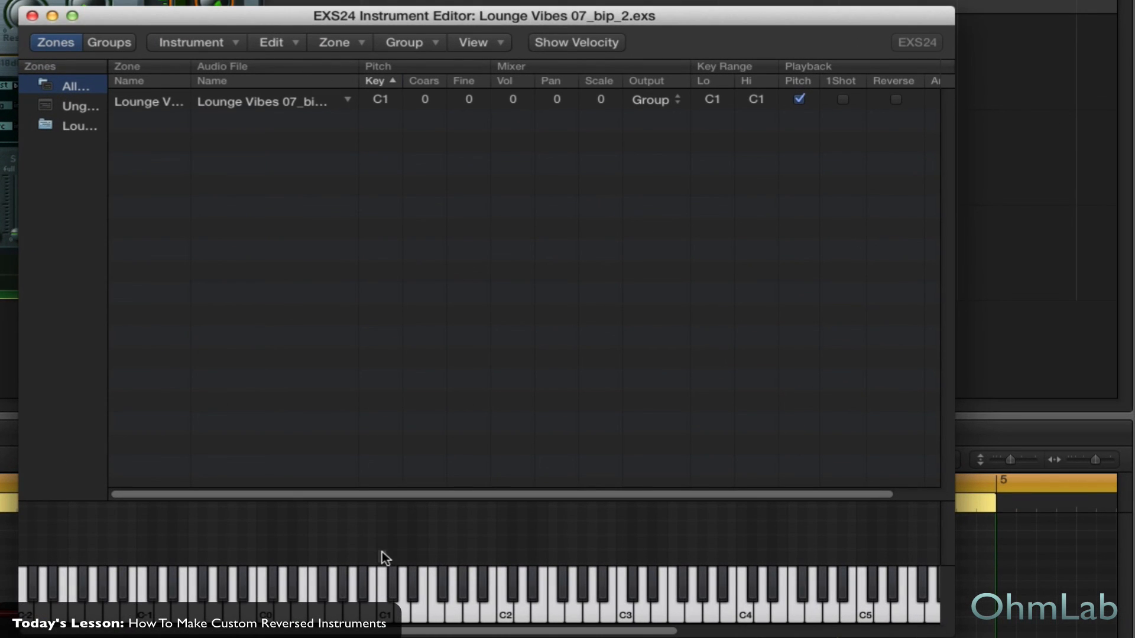
- Extend the sample zone's key range to run from C-2 to G♯5
{"action": "left_click", "coordinate": [385, 558]}
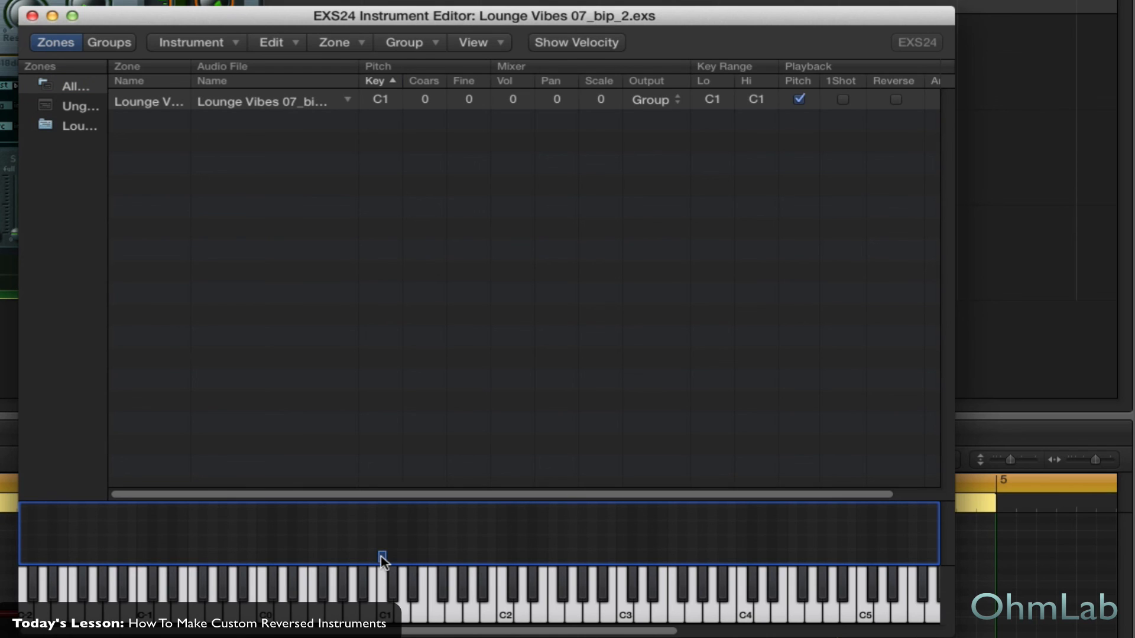
{"action": "left_click_drag", "start_coordinate": [381, 558], "coordinate": [8, 578]}
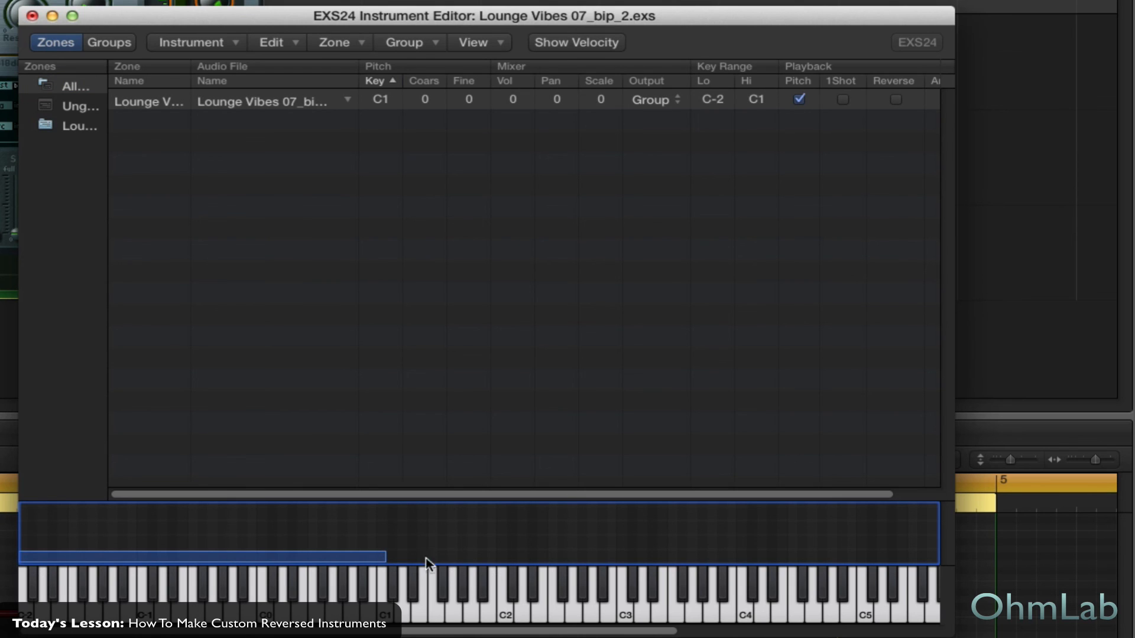
{"action": "left_click_drag", "start_coordinate": [381, 556], "coordinate": [942, 571]}
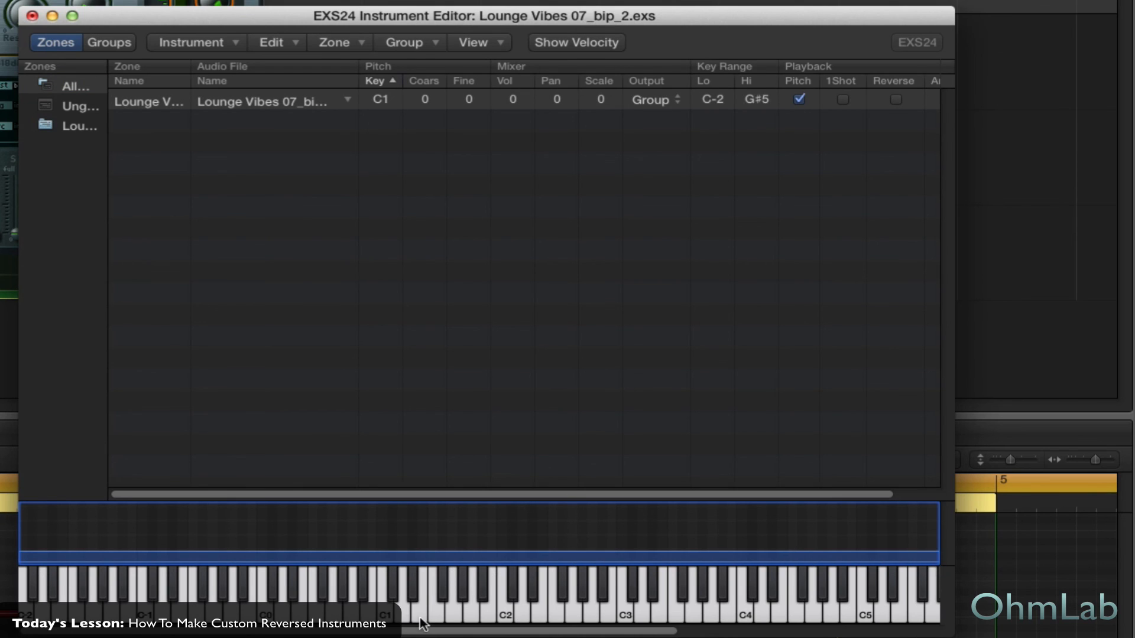
- Enable Reverse playback for the sample zone and close the instrument editor
{"action": "scroll", "coordinate": [486, 238], "scroll_direction": "right", "scroll_amount": 3}
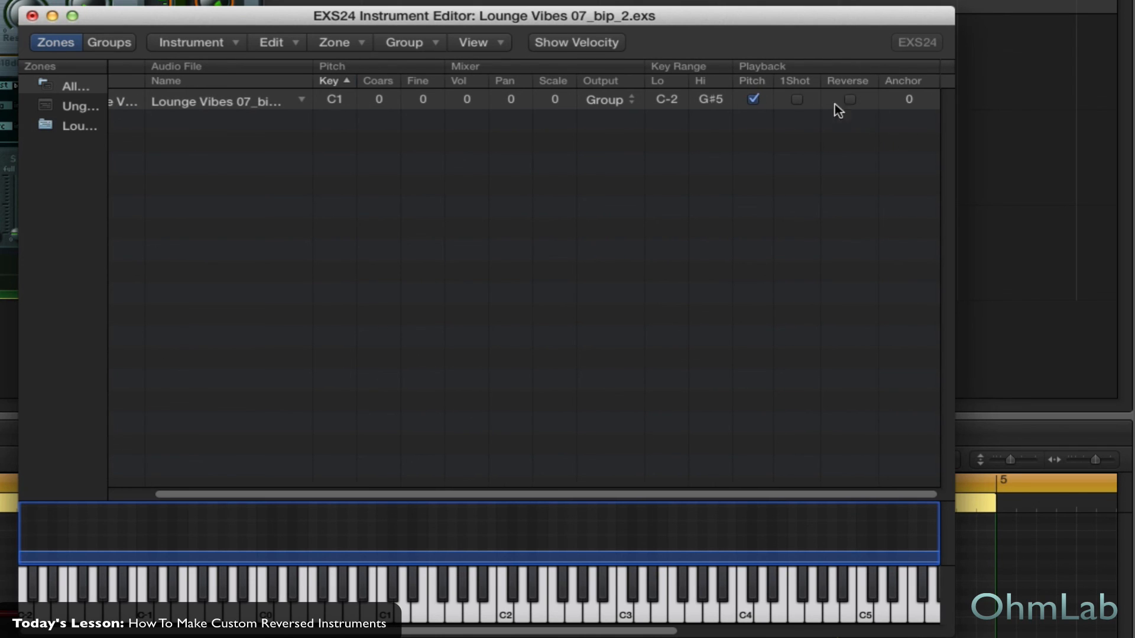
{"action": "left_click", "coordinate": [850, 99]}
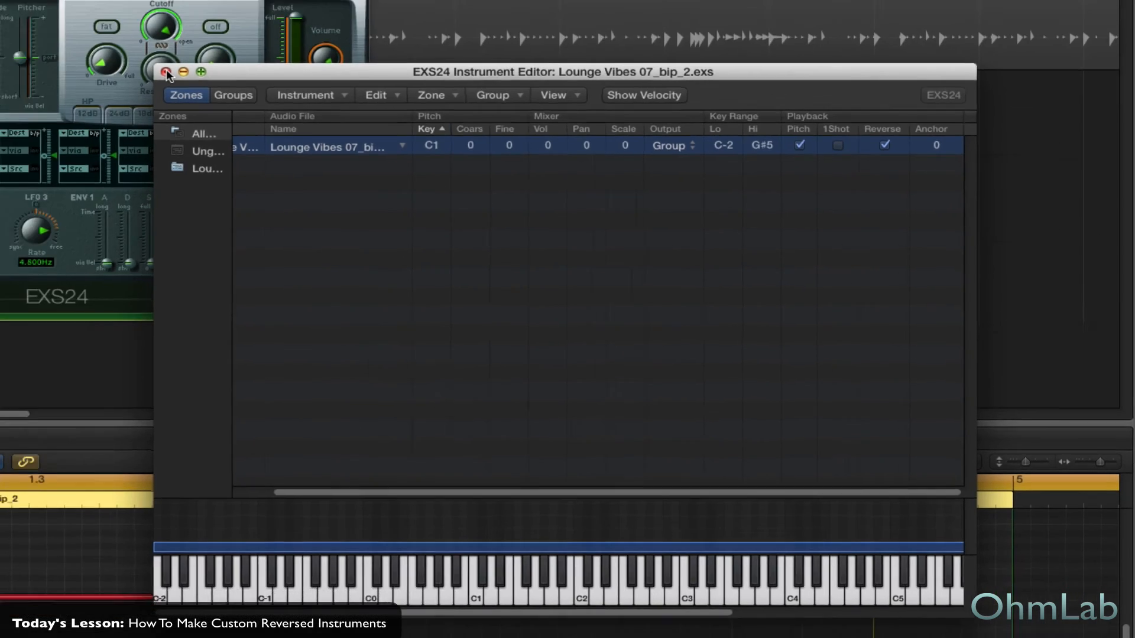
{"action": "left_click", "coordinate": [32, 16]}
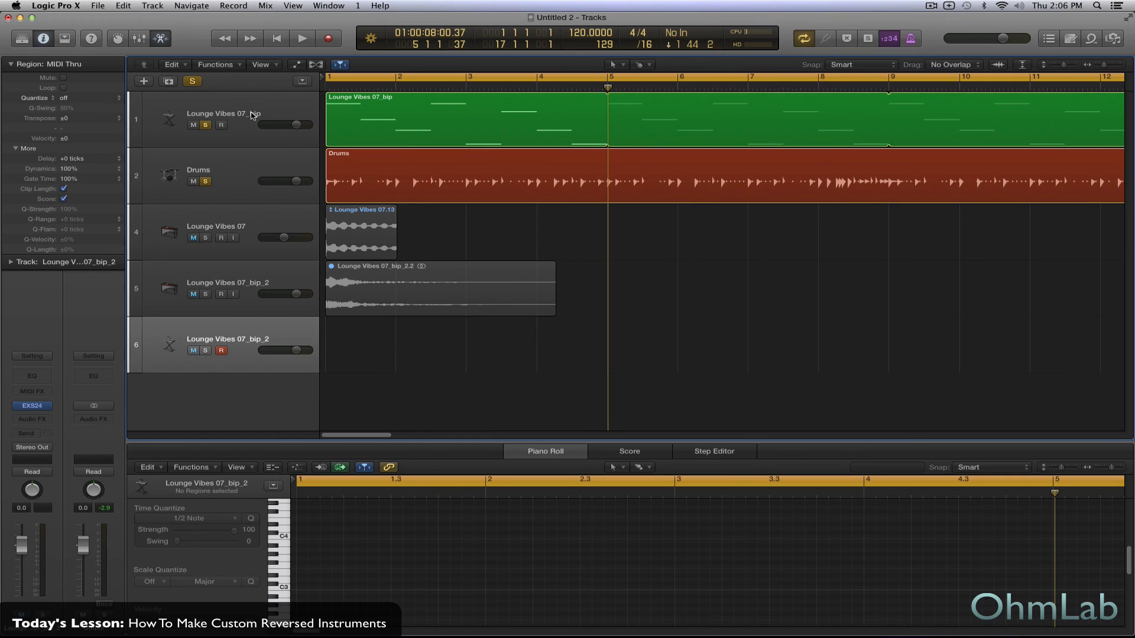
- Open the EXS24 on track 1, Lounge Vibes 07_bip, and slightly widen the Level control's velocity range
{"action": "left_click", "coordinate": [251, 105]}
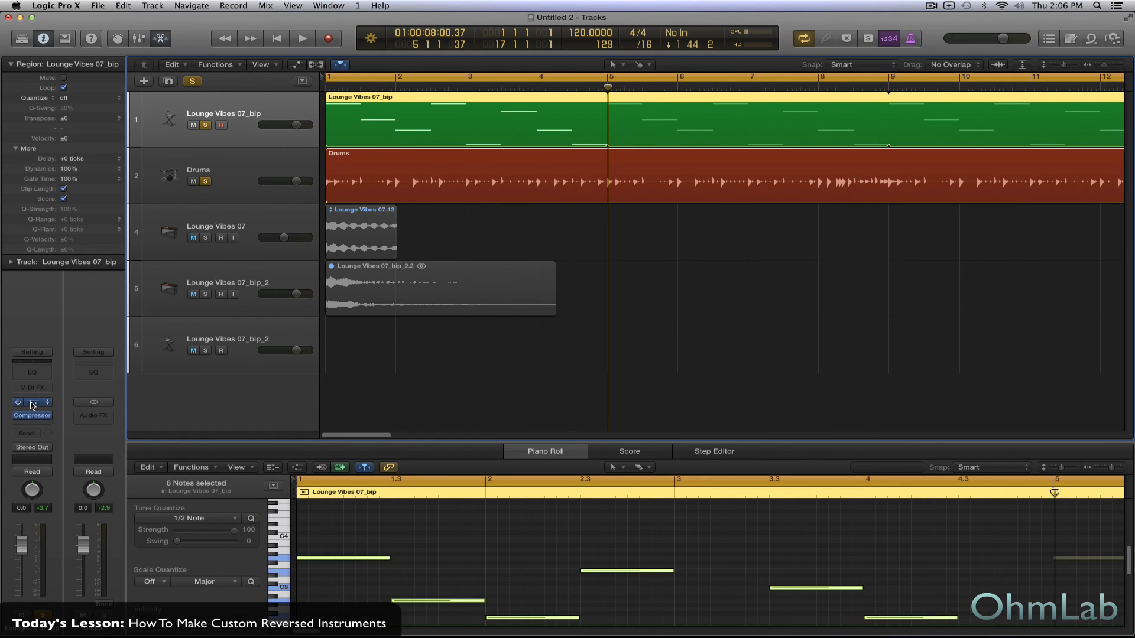
{"action": "left_click", "coordinate": [32, 403]}
{"action": "left_click_drag", "start_coordinate": [383, 81], "coordinate": [548, 142]}
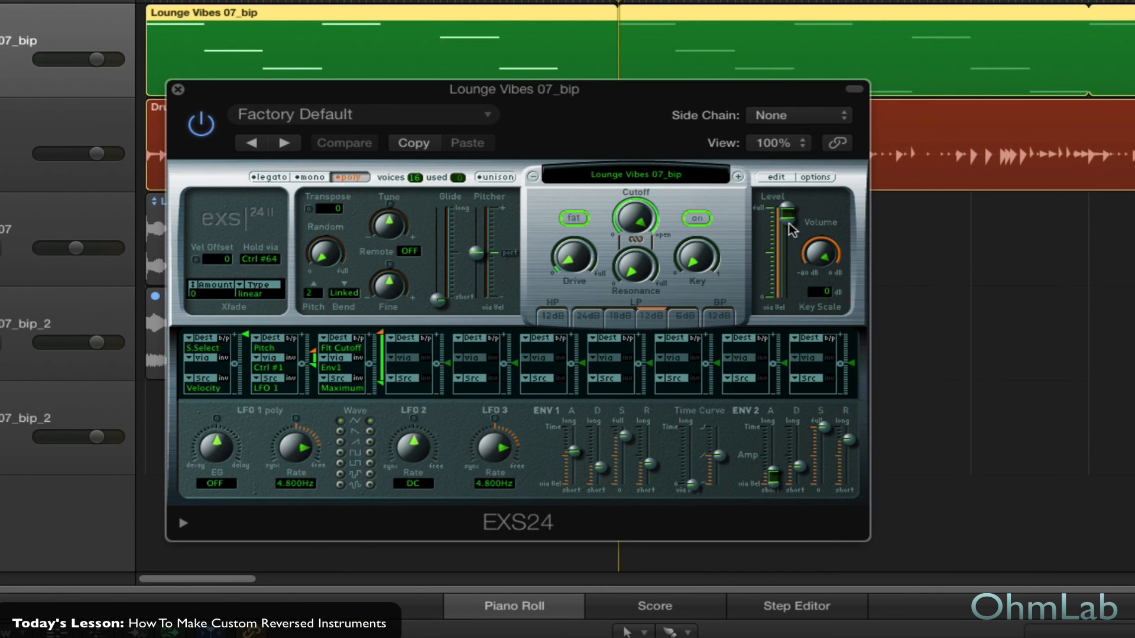
{"action": "mouse_move", "coordinate": [788, 213]}
{"action": "left_mouse_down"}
{"action": "mouse_move", "coordinate": [791, 272]}
{"action": "mouse_move", "coordinate": [793, 234]}
{"action": "left_mouse_up"}
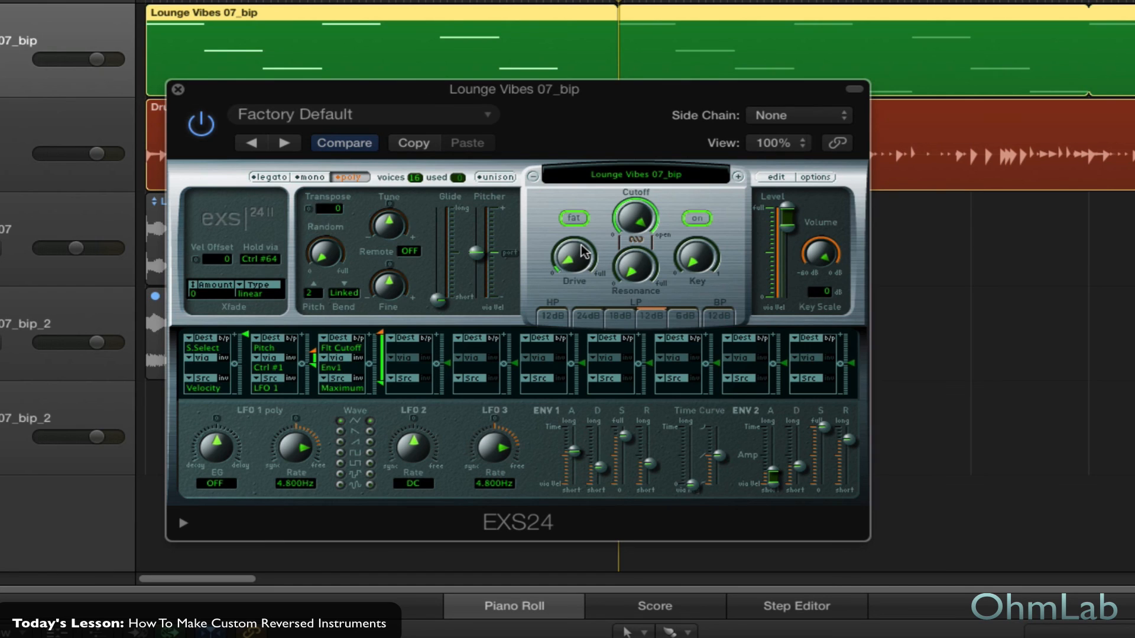
- Clear the destination of the EXS24's third modulation slot for comparison and set it back to Filter Cutoff
{"action": "left_click", "coordinate": [335, 342]}
{"action": "left_click", "coordinate": [350, 204]}
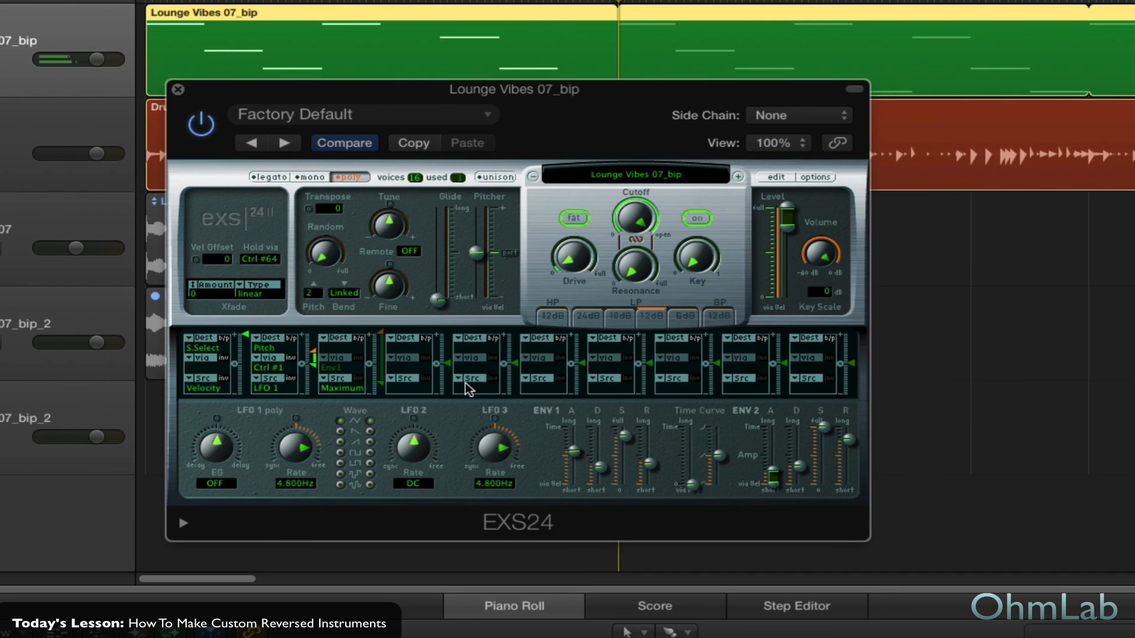
{"action": "left_click", "coordinate": [346, 349]}
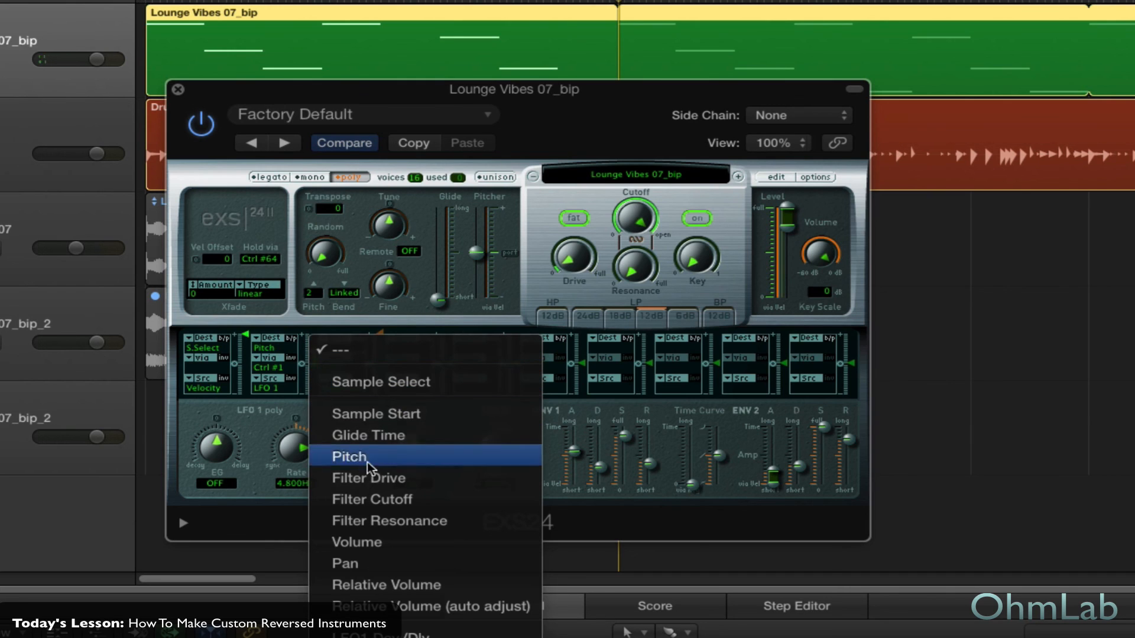
{"action": "left_click", "coordinate": [381, 500]}
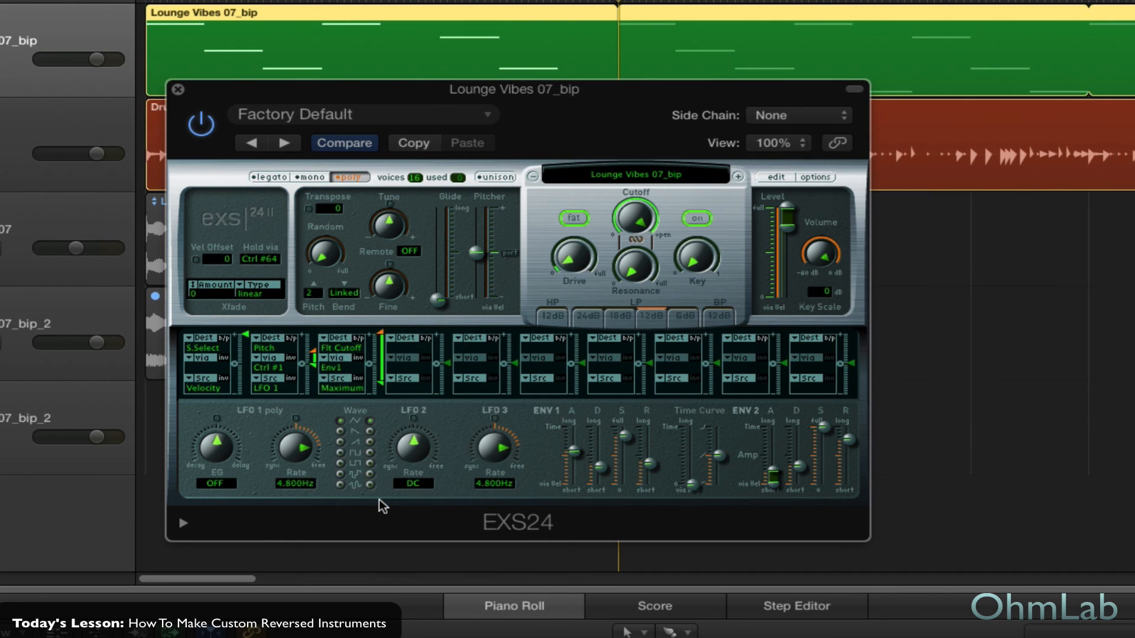